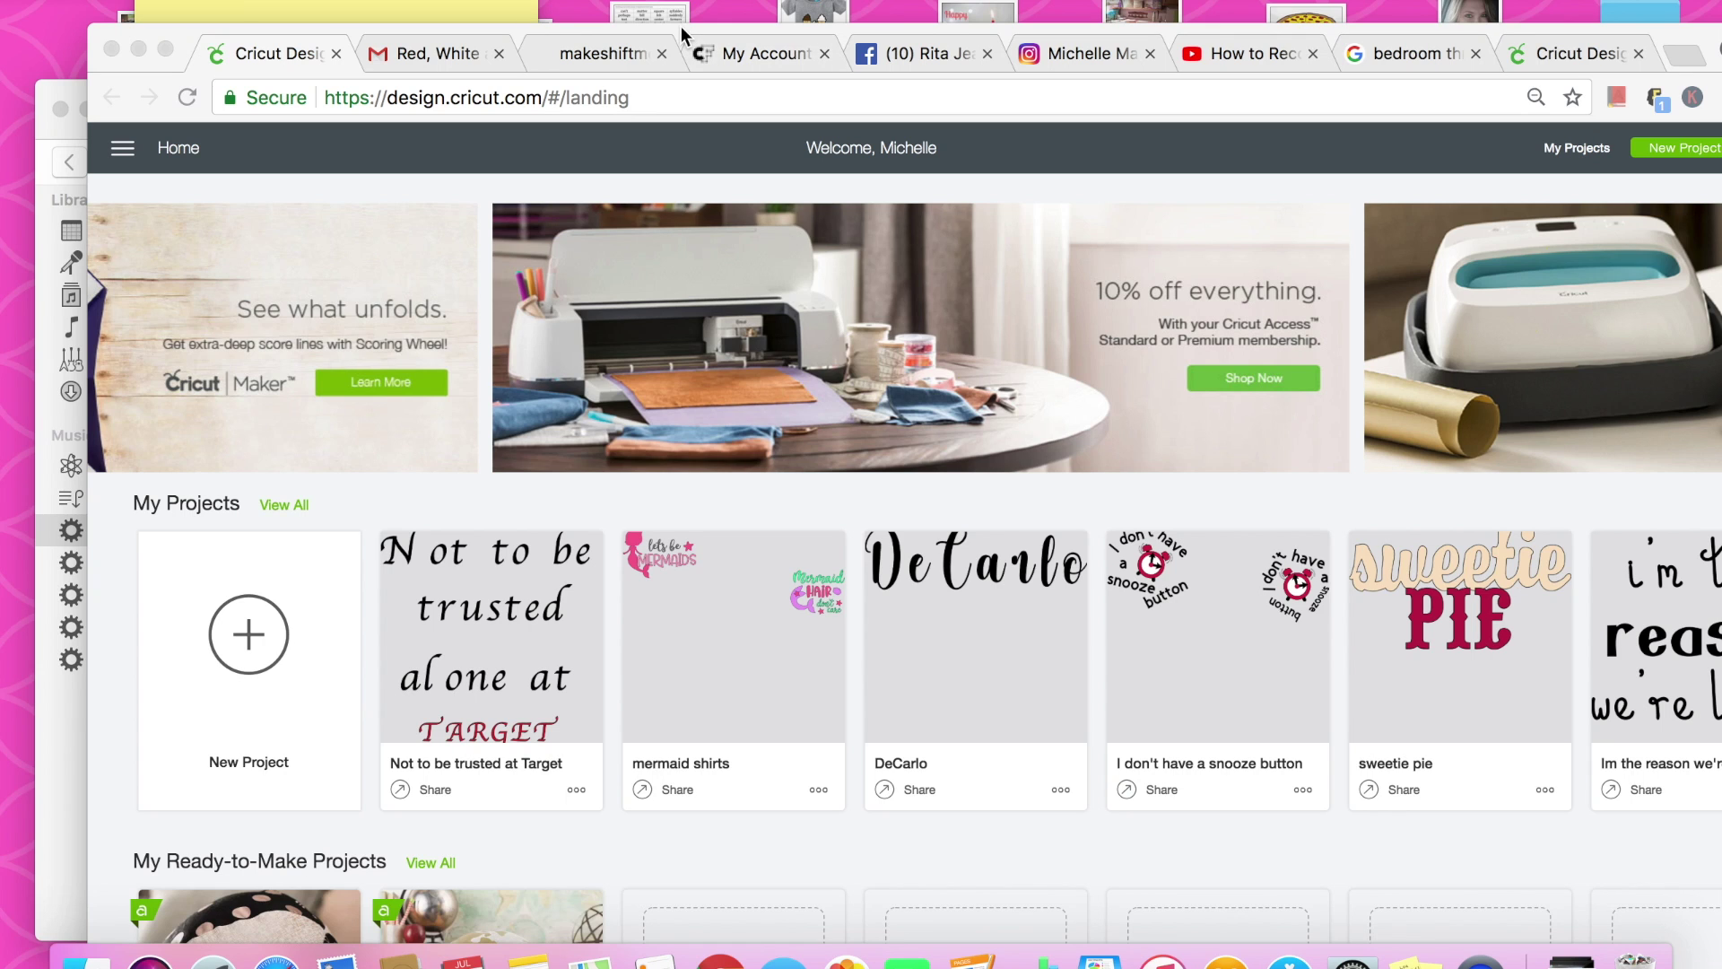
Step: Start a new blank design project from the home page
drag(681, 25, 607, 0)
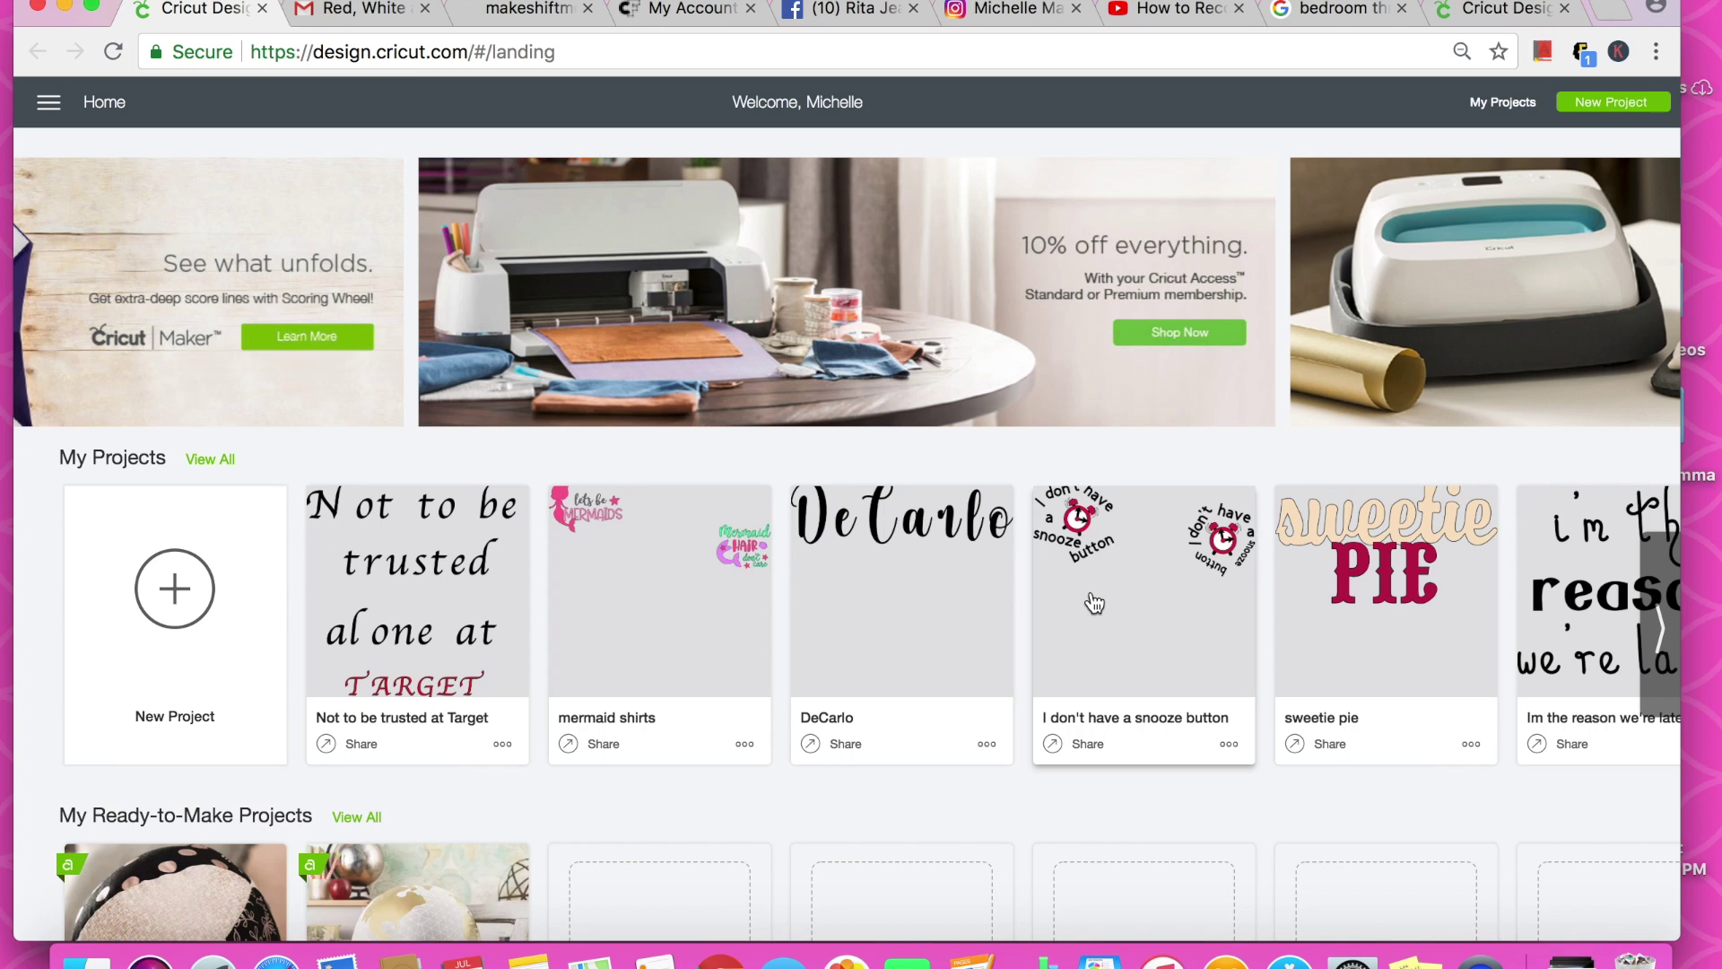
scroll(1072, 538, down, 6)
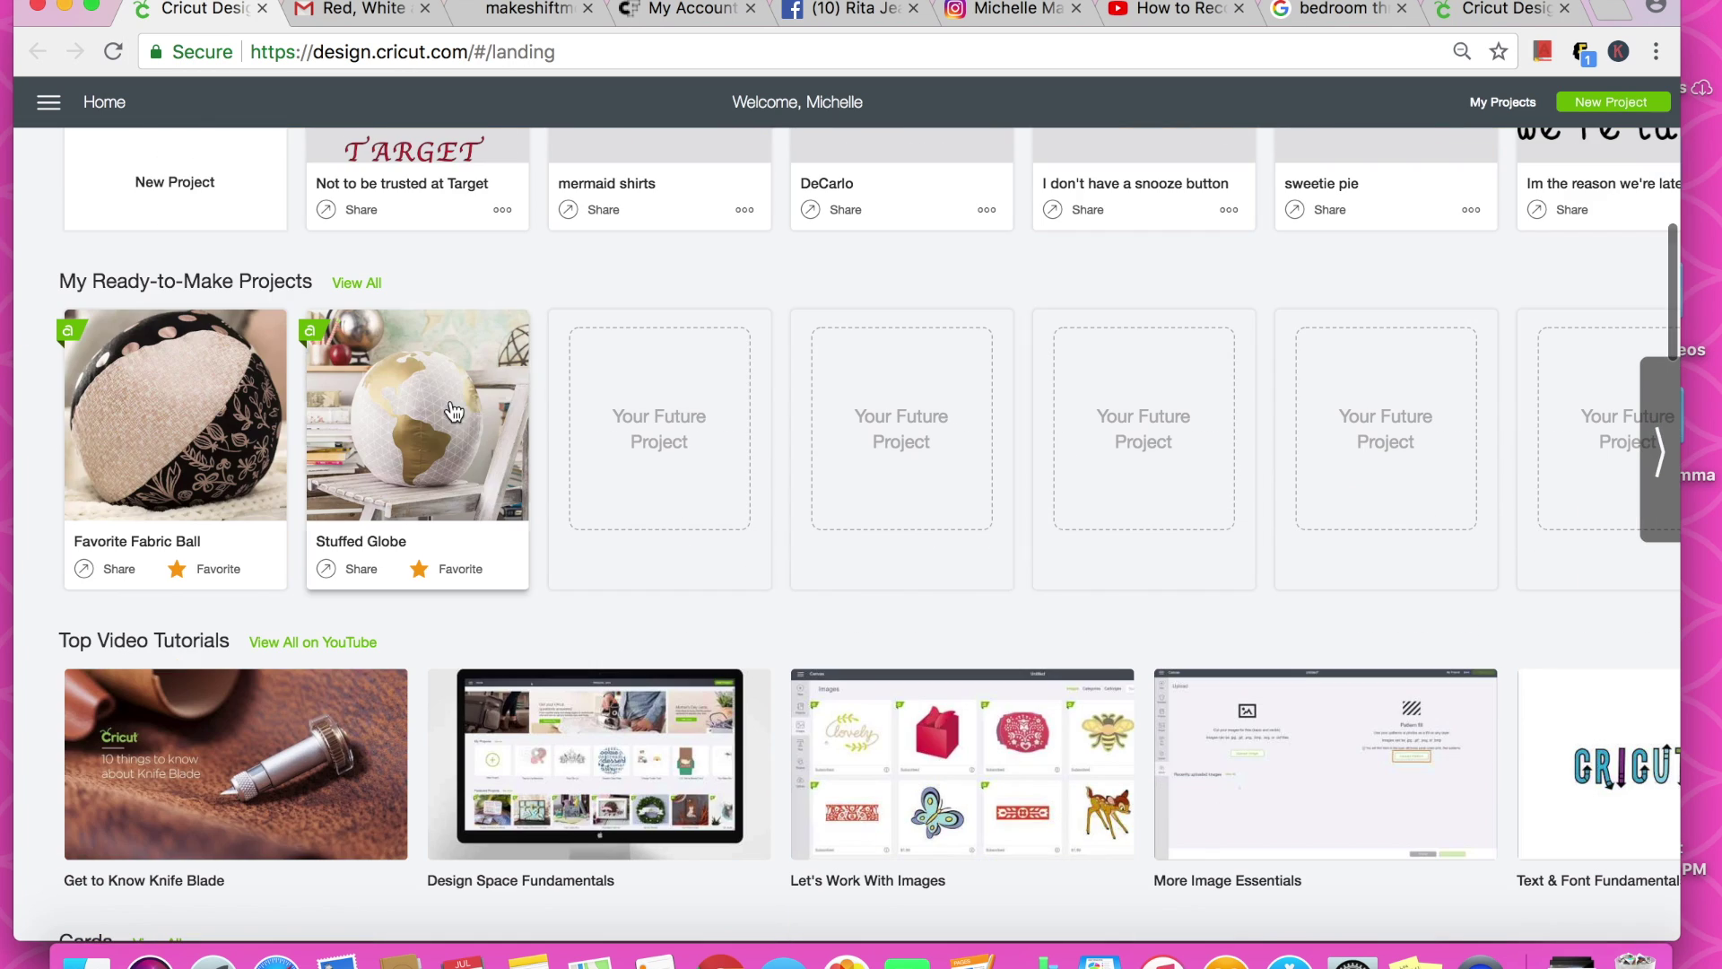
scroll(421, 708, down, 9)
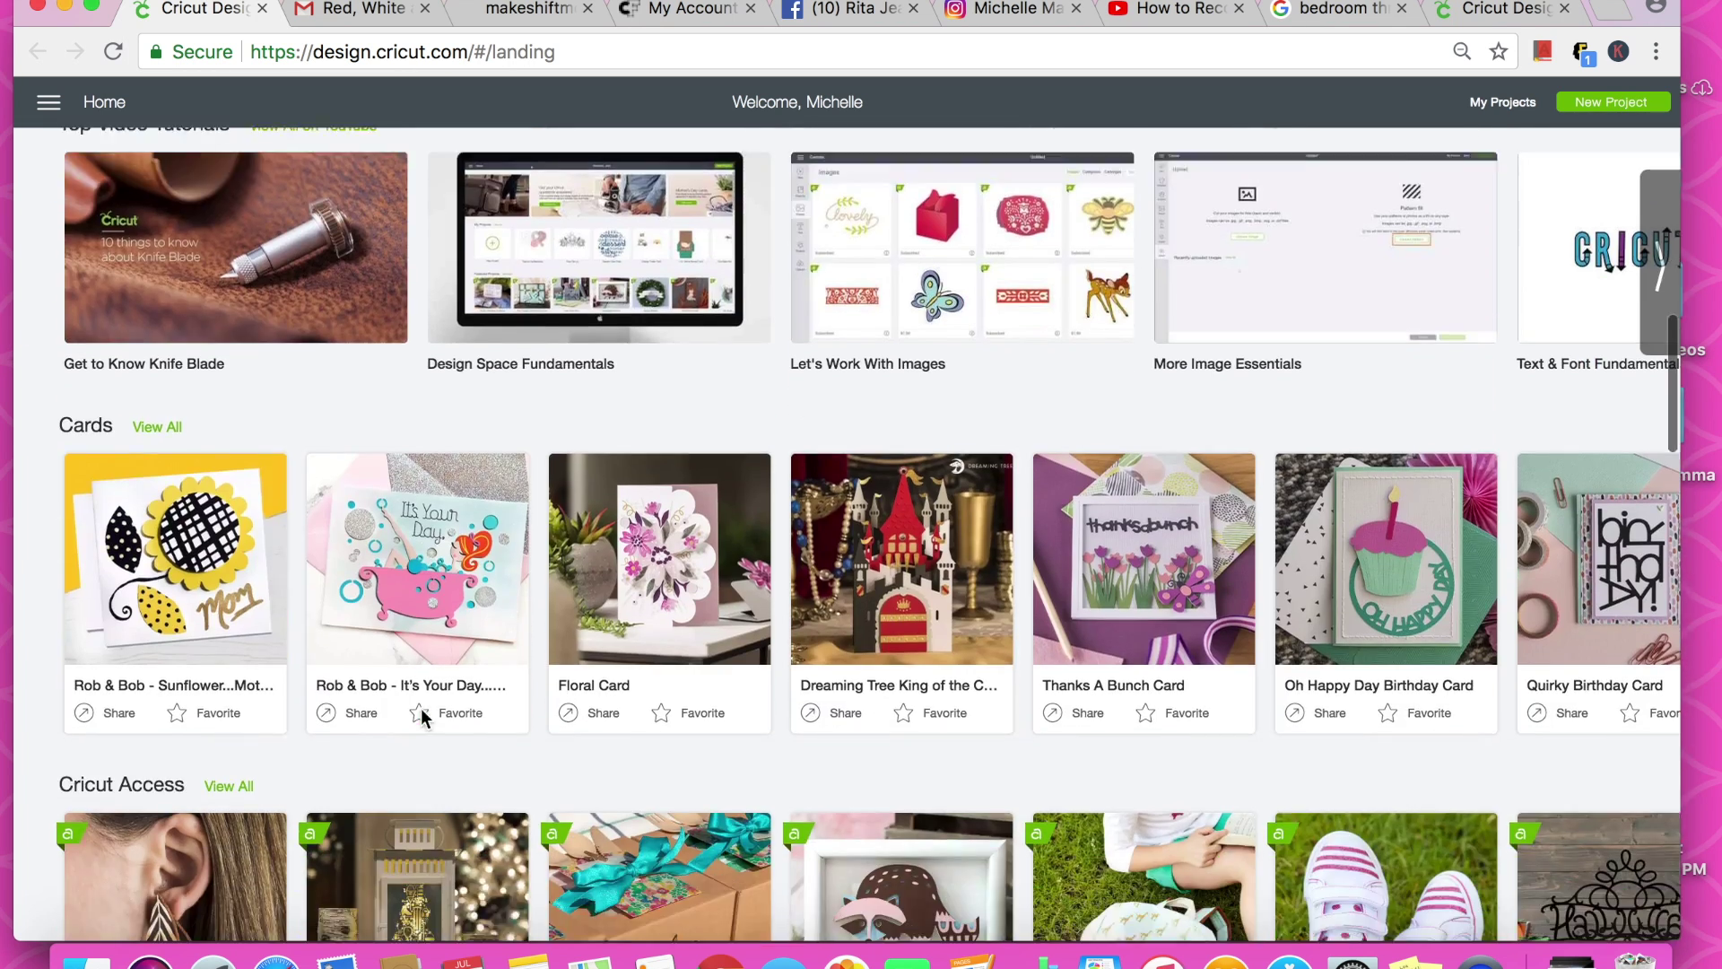
scroll(423, 715, down, 3)
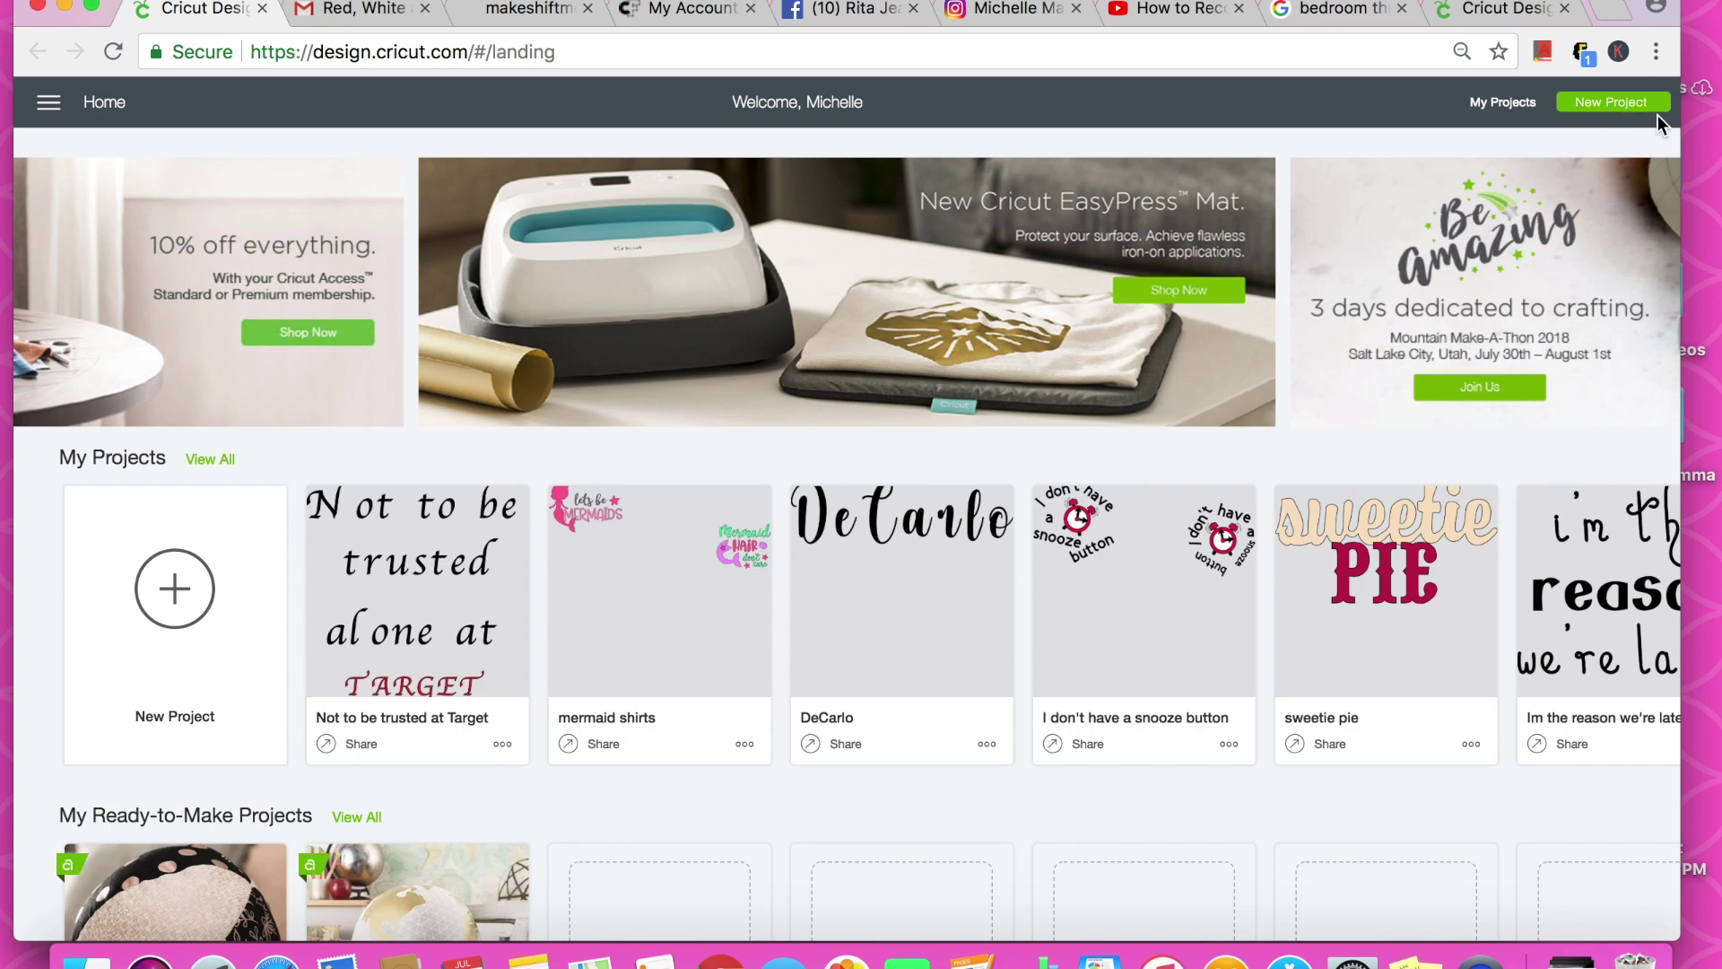
click(1615, 102)
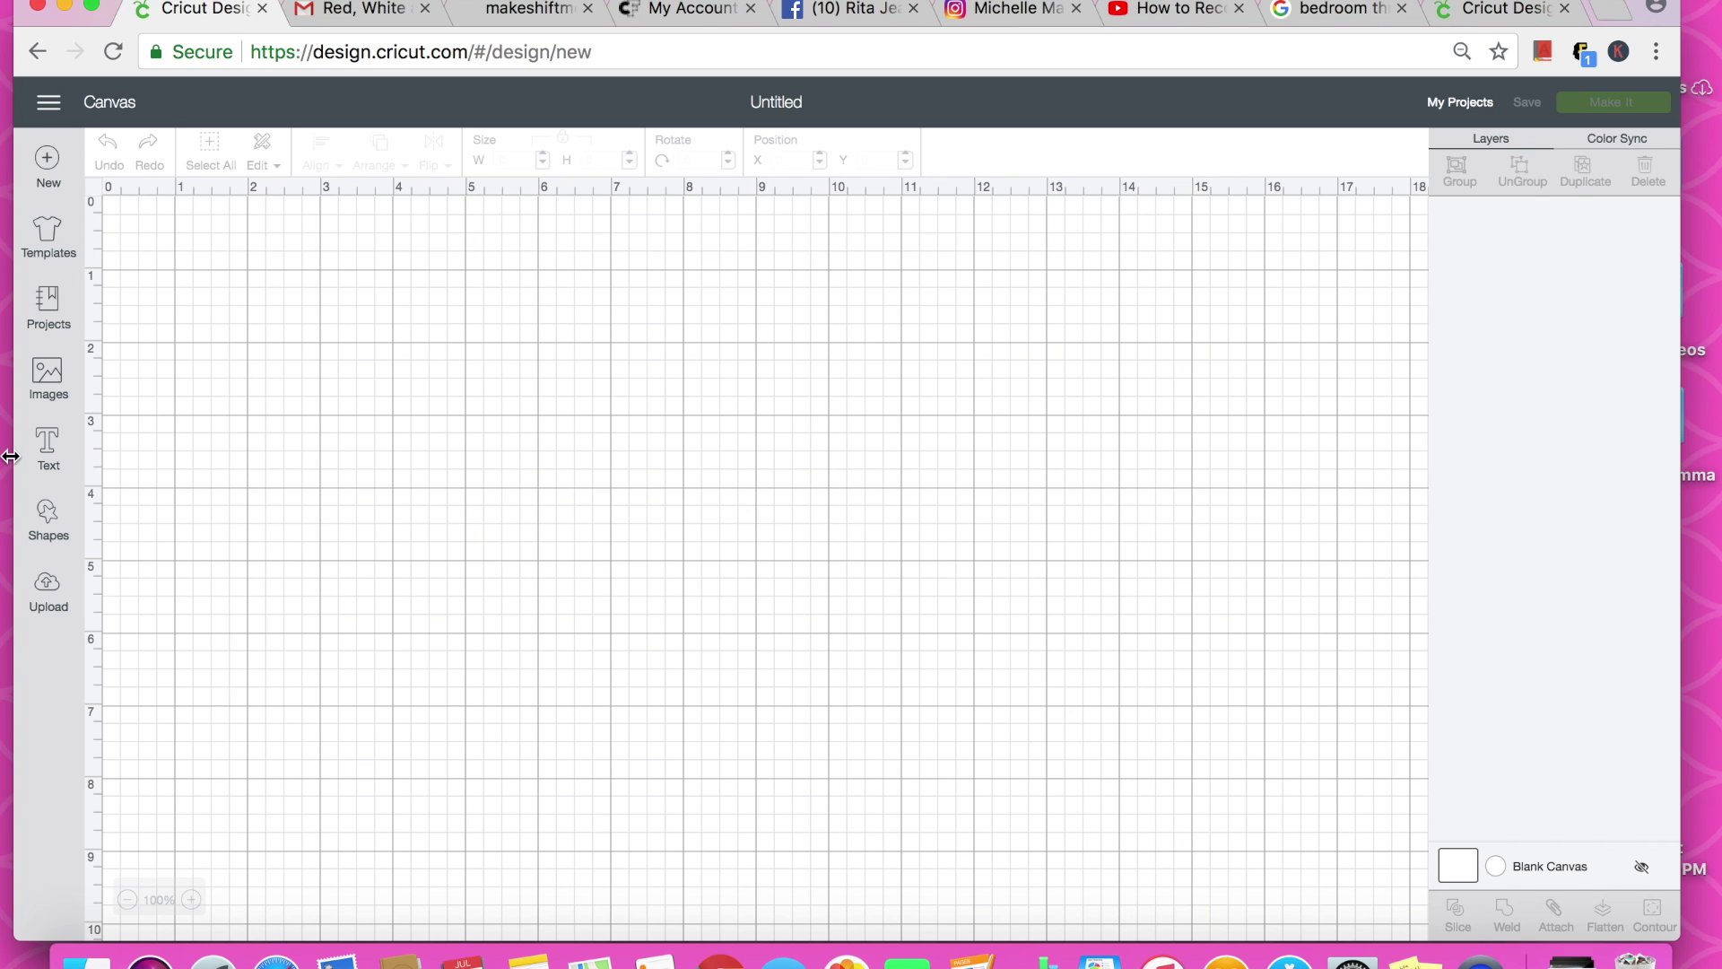
Step: Add the text "let's cuddle" and place it near the canvas's upper-left corner, at about X 0.5, Y 1.4
click(50, 449)
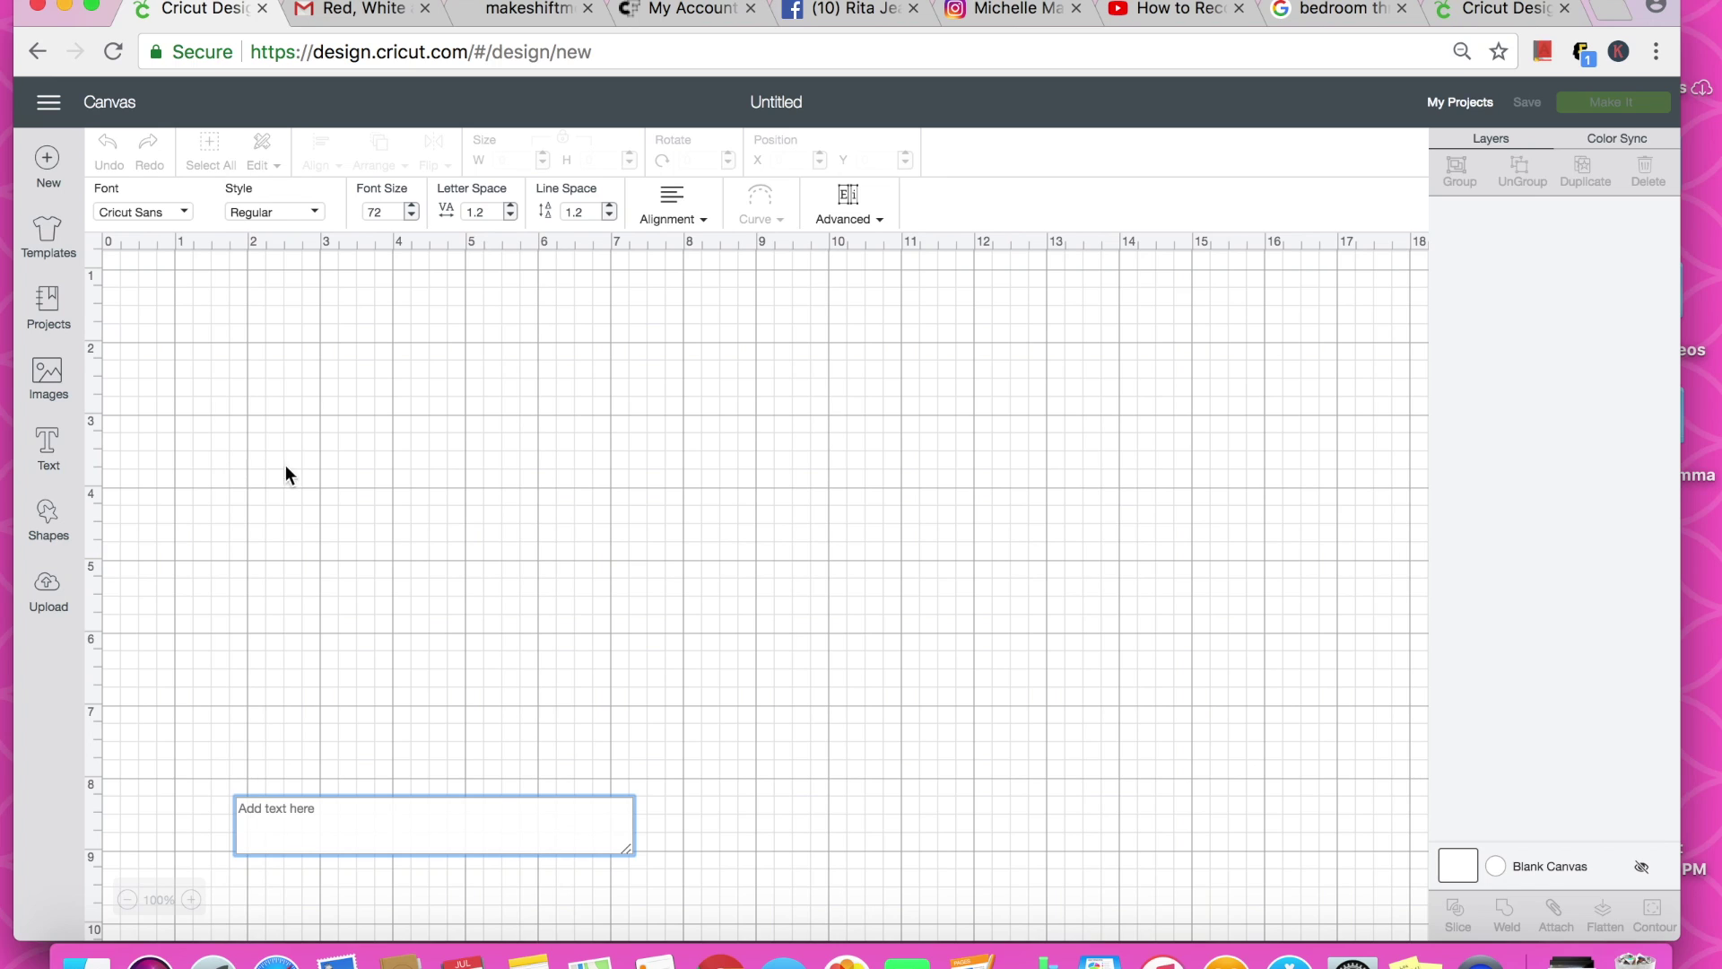
text(let's cuddle)
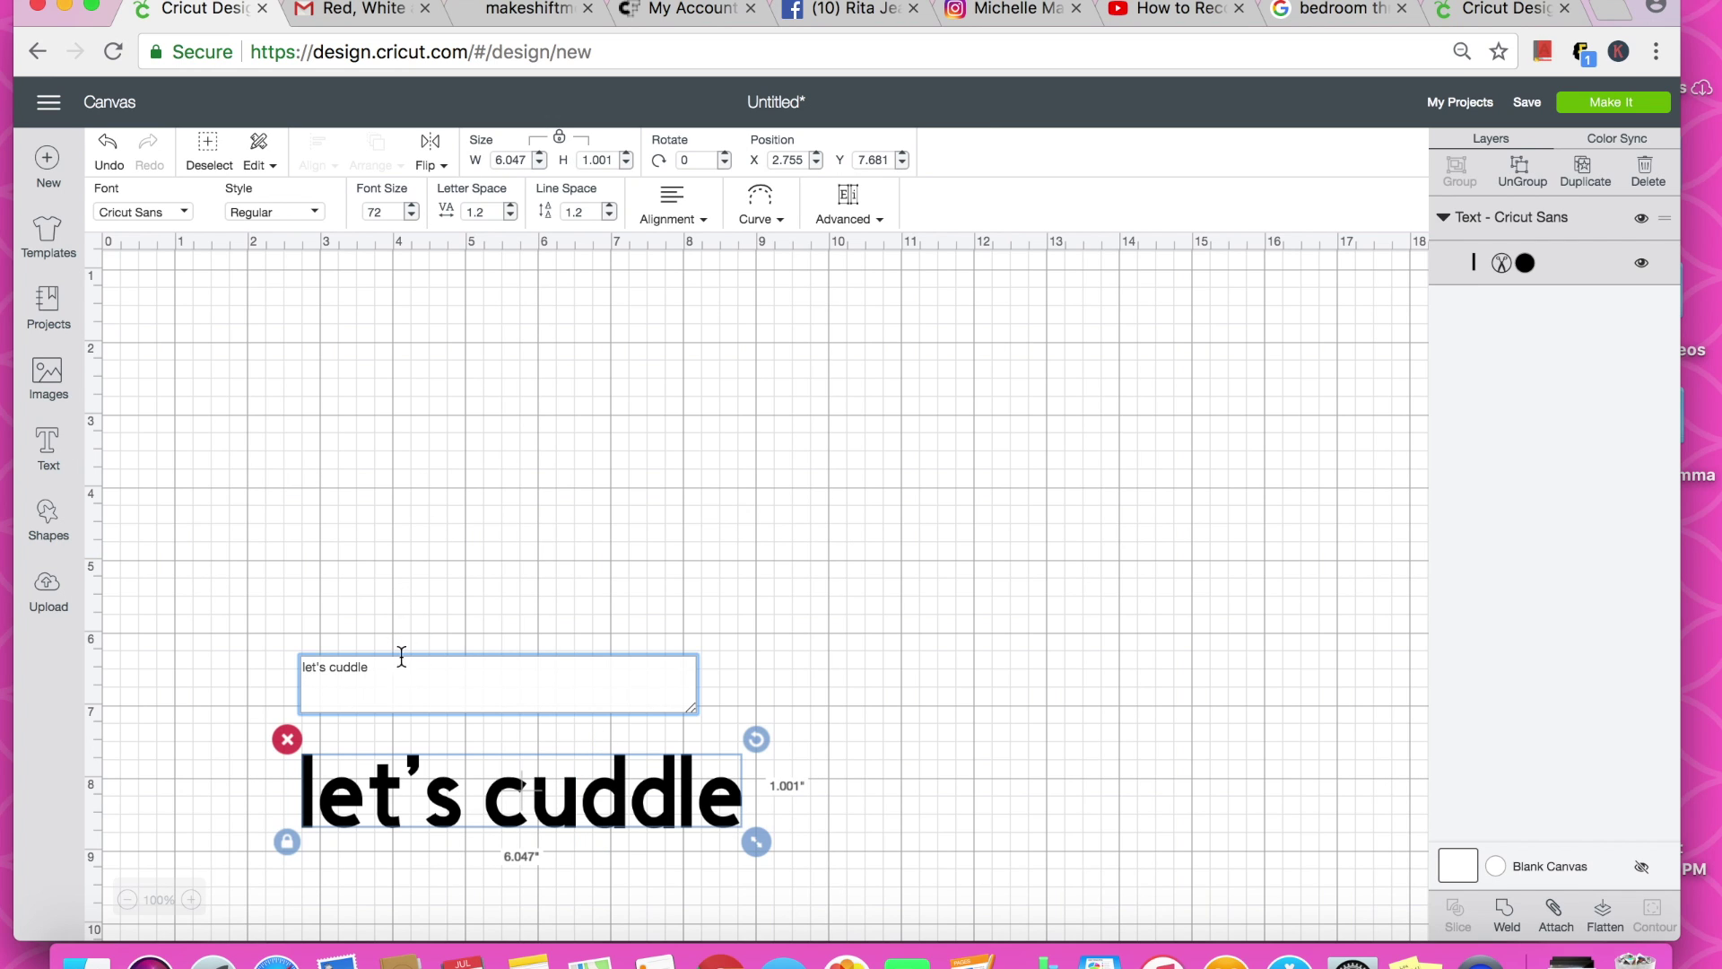
drag(400, 723, 272, 363)
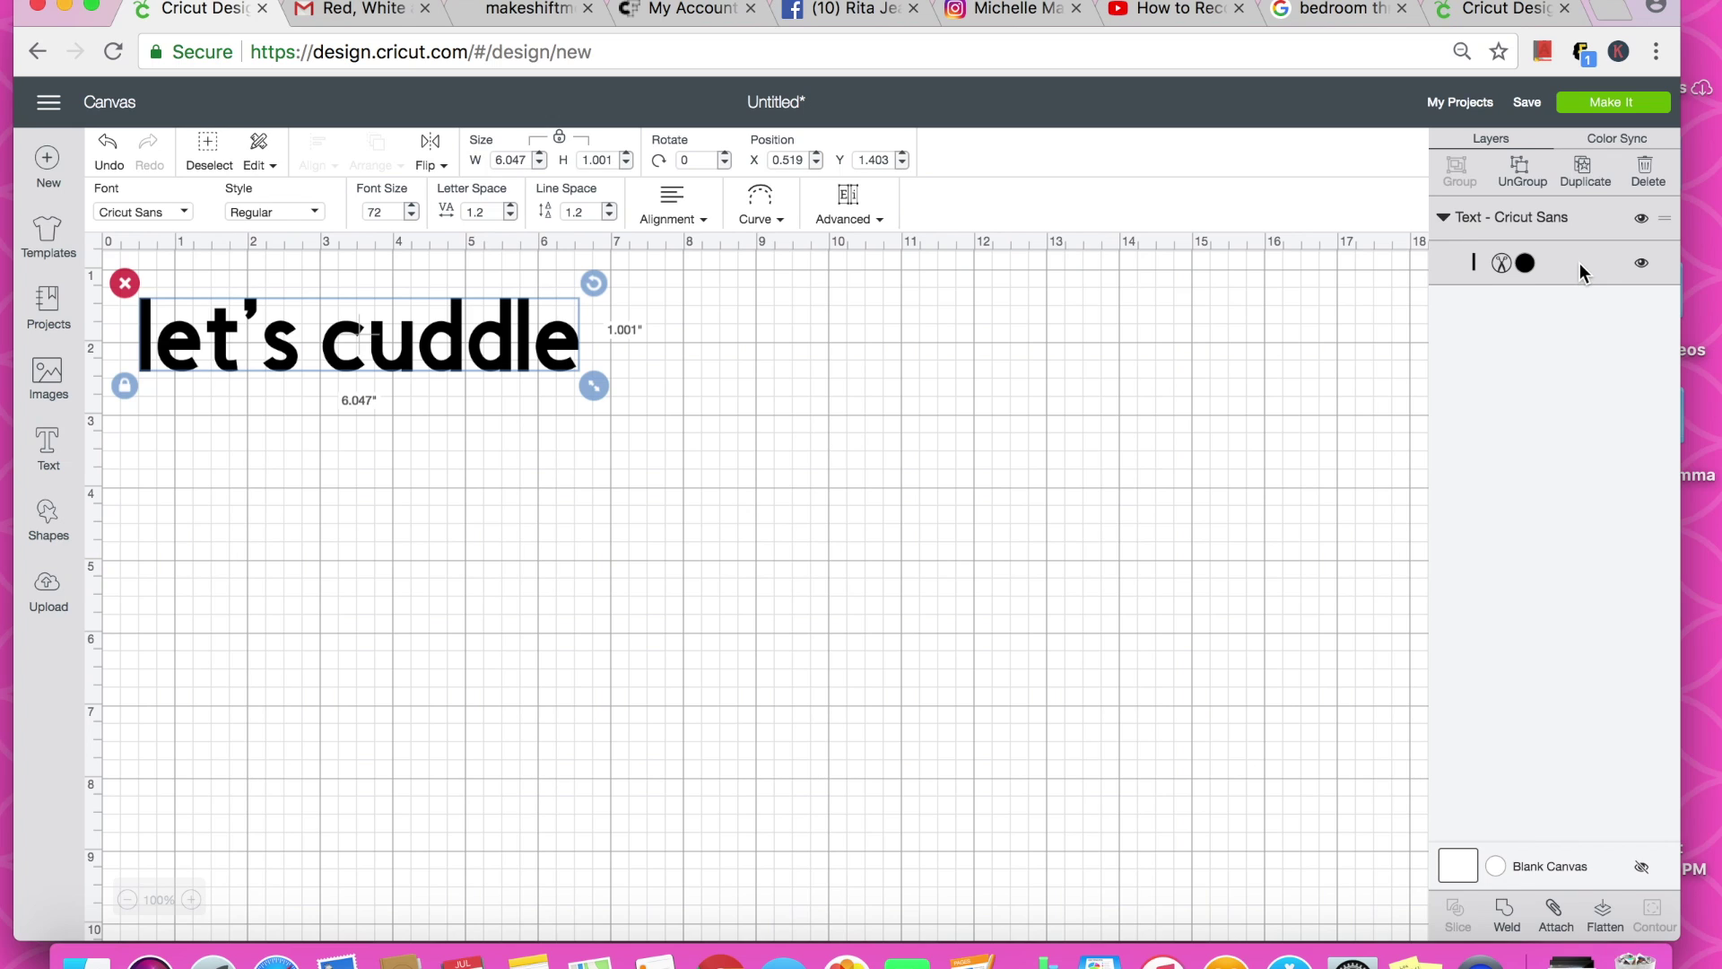
Step: Recolour the "let's cuddle" text red and then white
click(1527, 265)
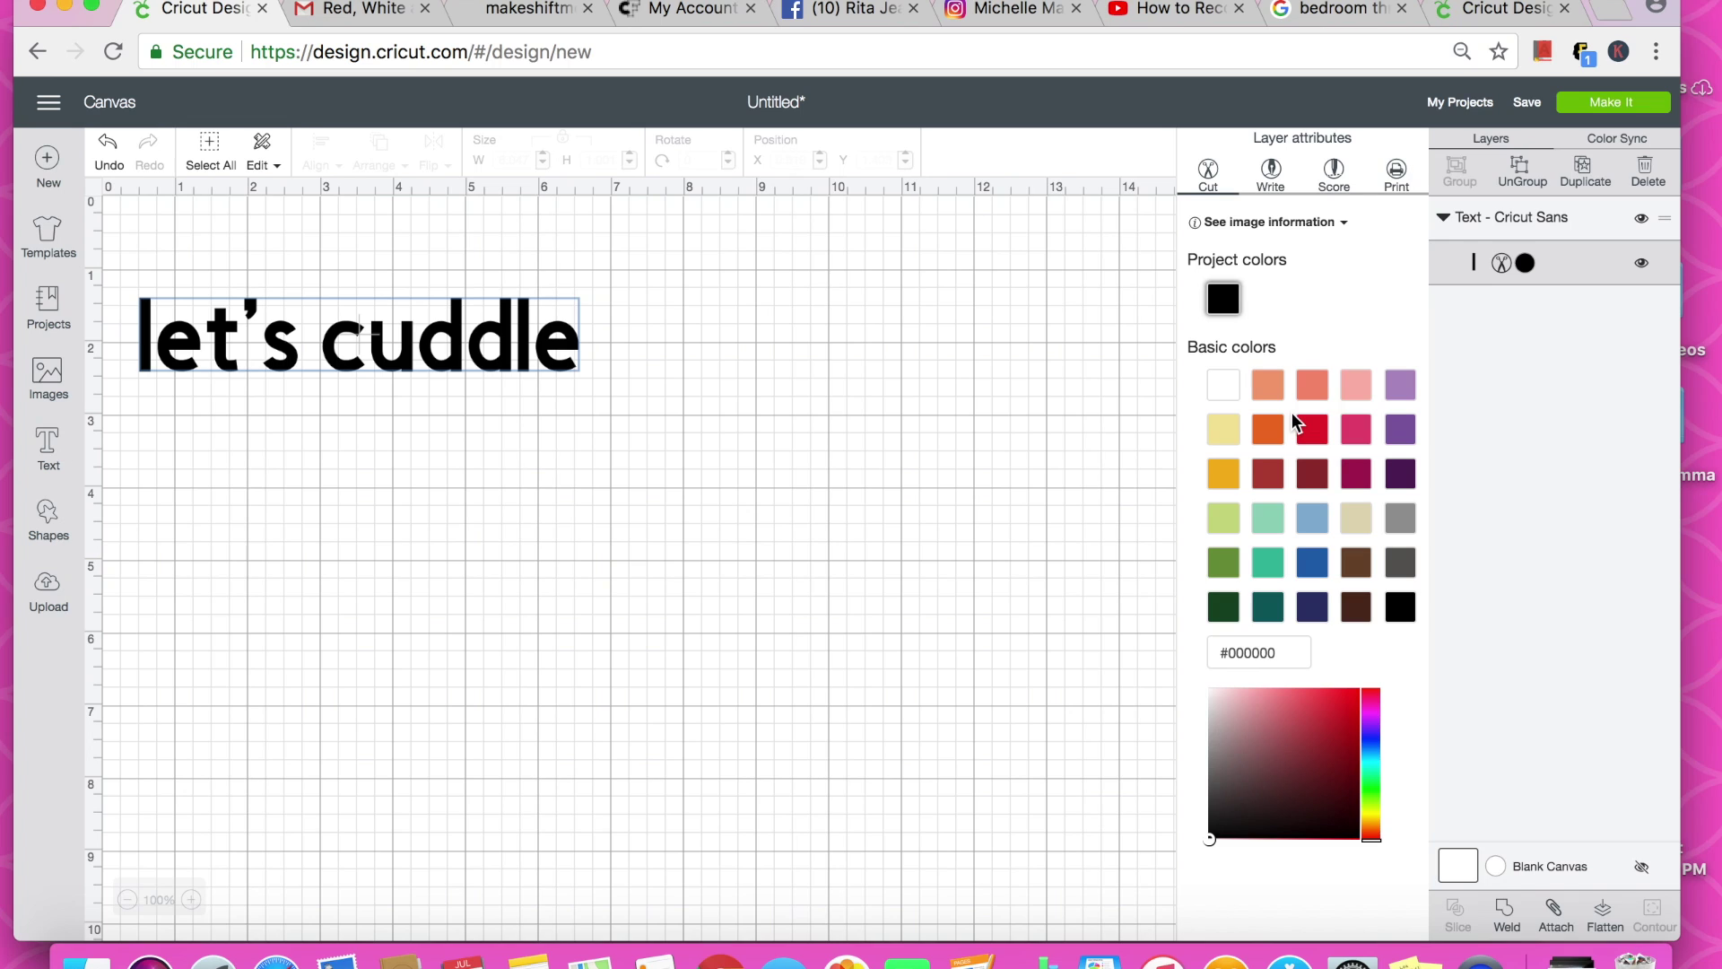
click(1310, 427)
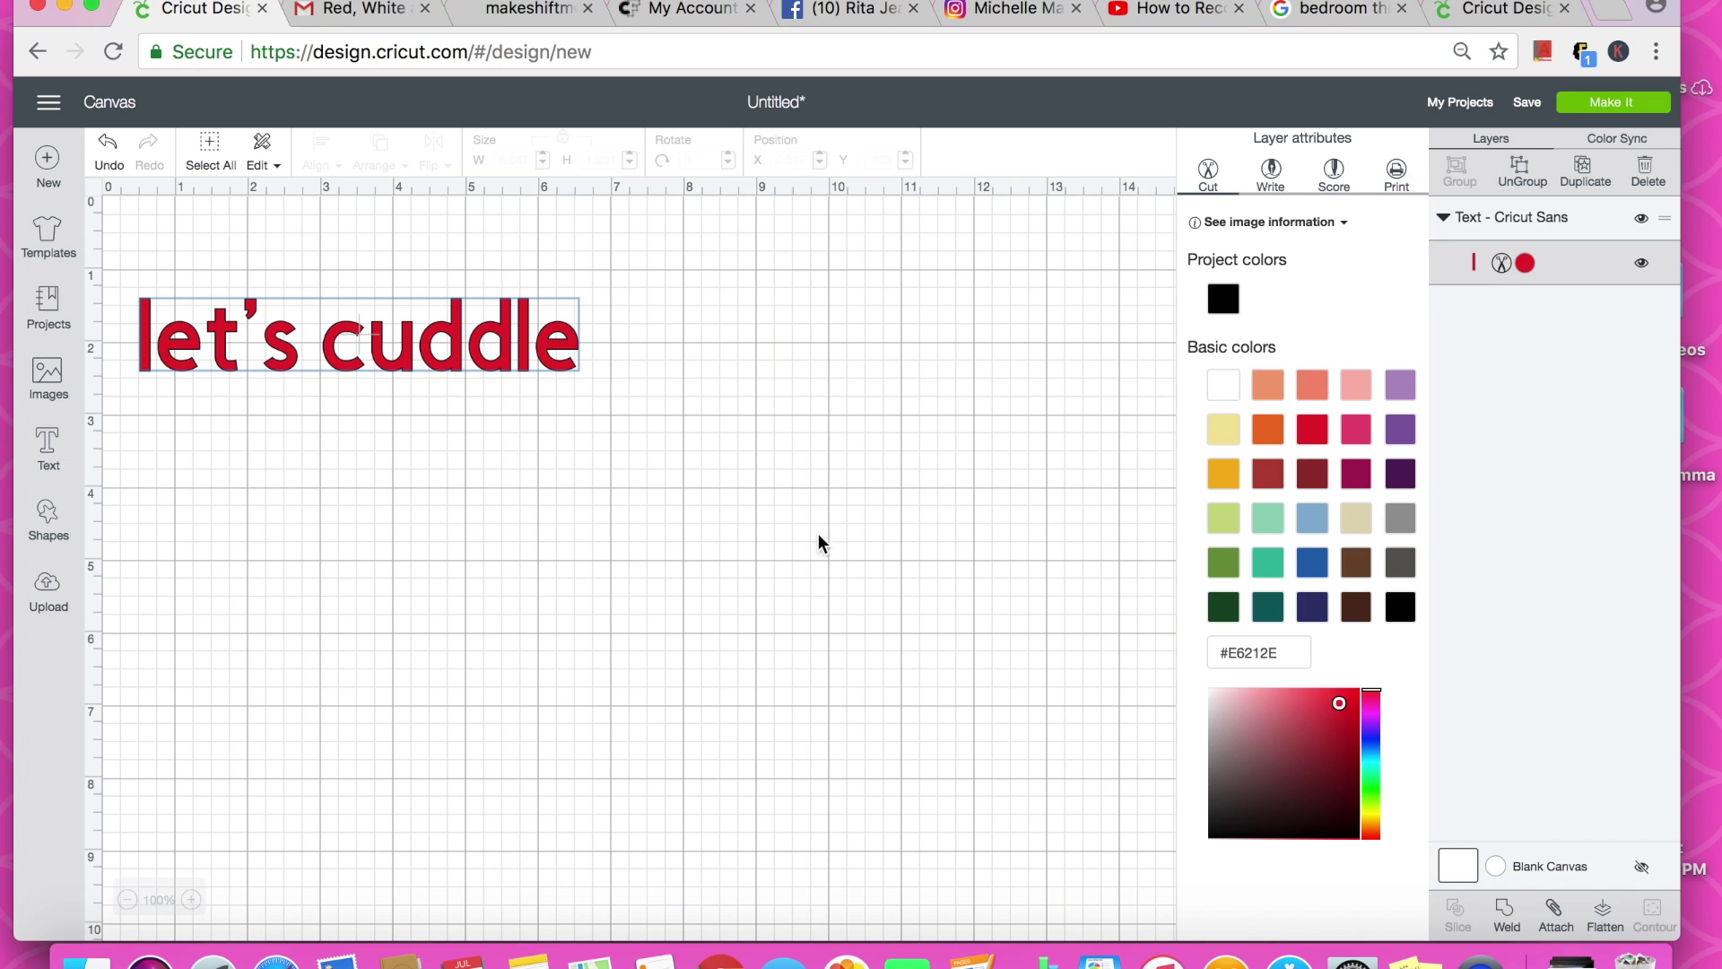
click(1224, 391)
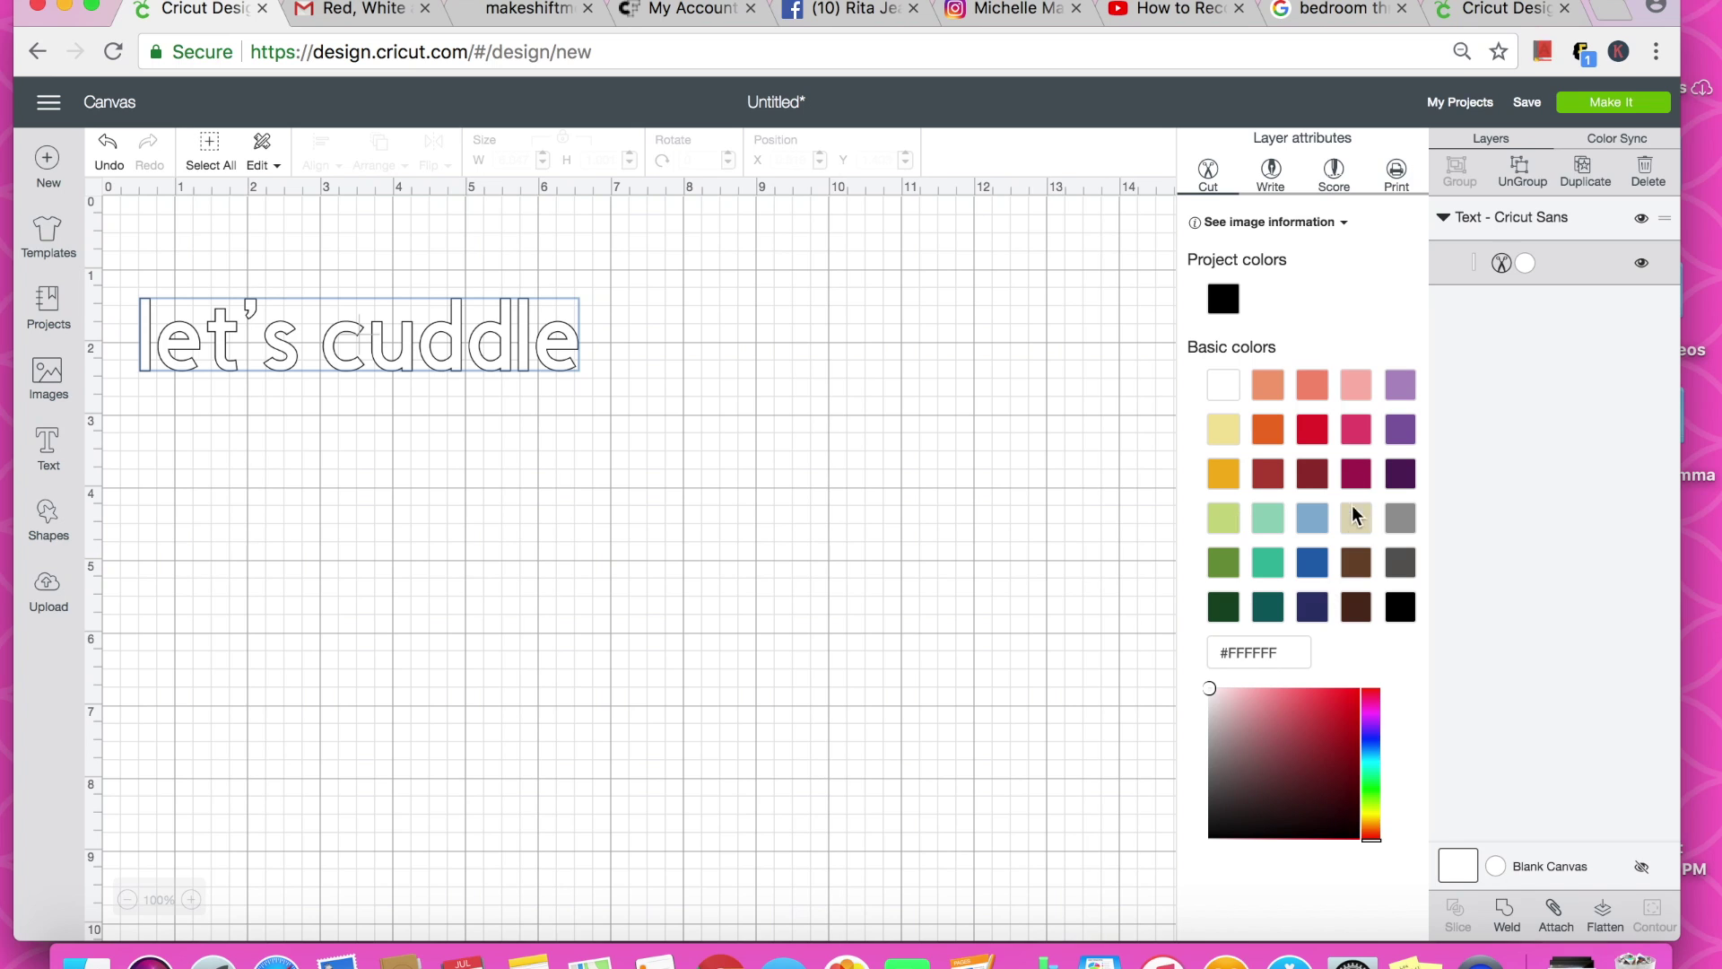
Step: Change the text's font to A Yummy Apology
click(461, 343)
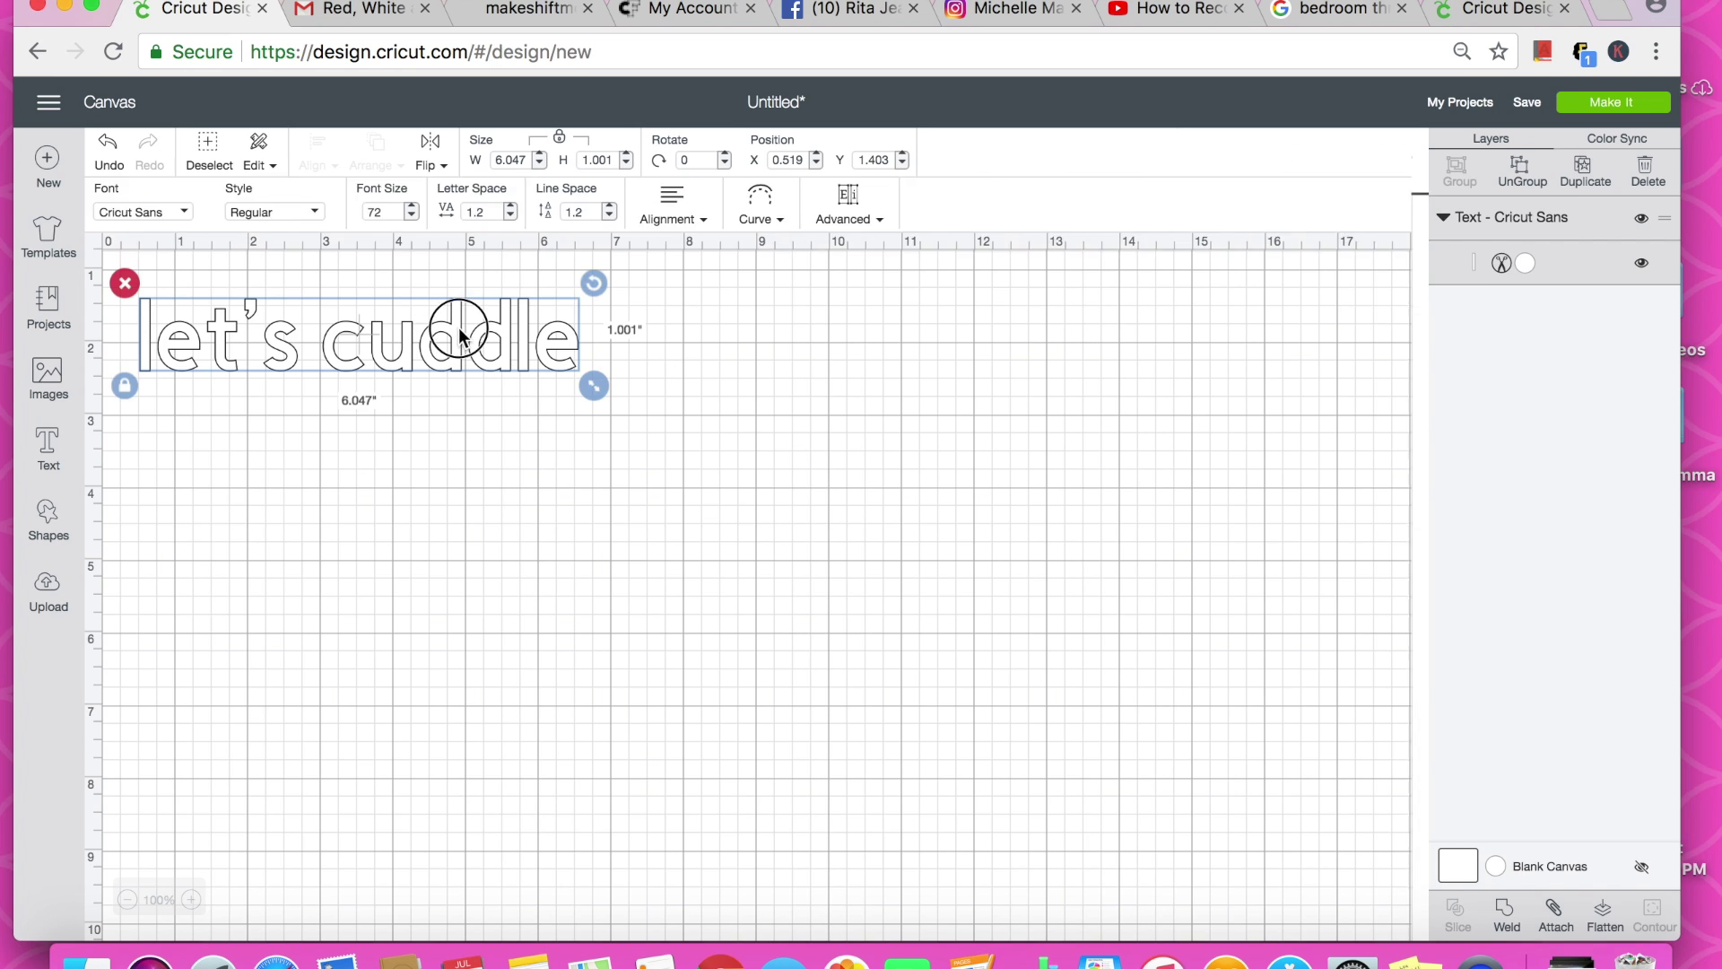
click(157, 220)
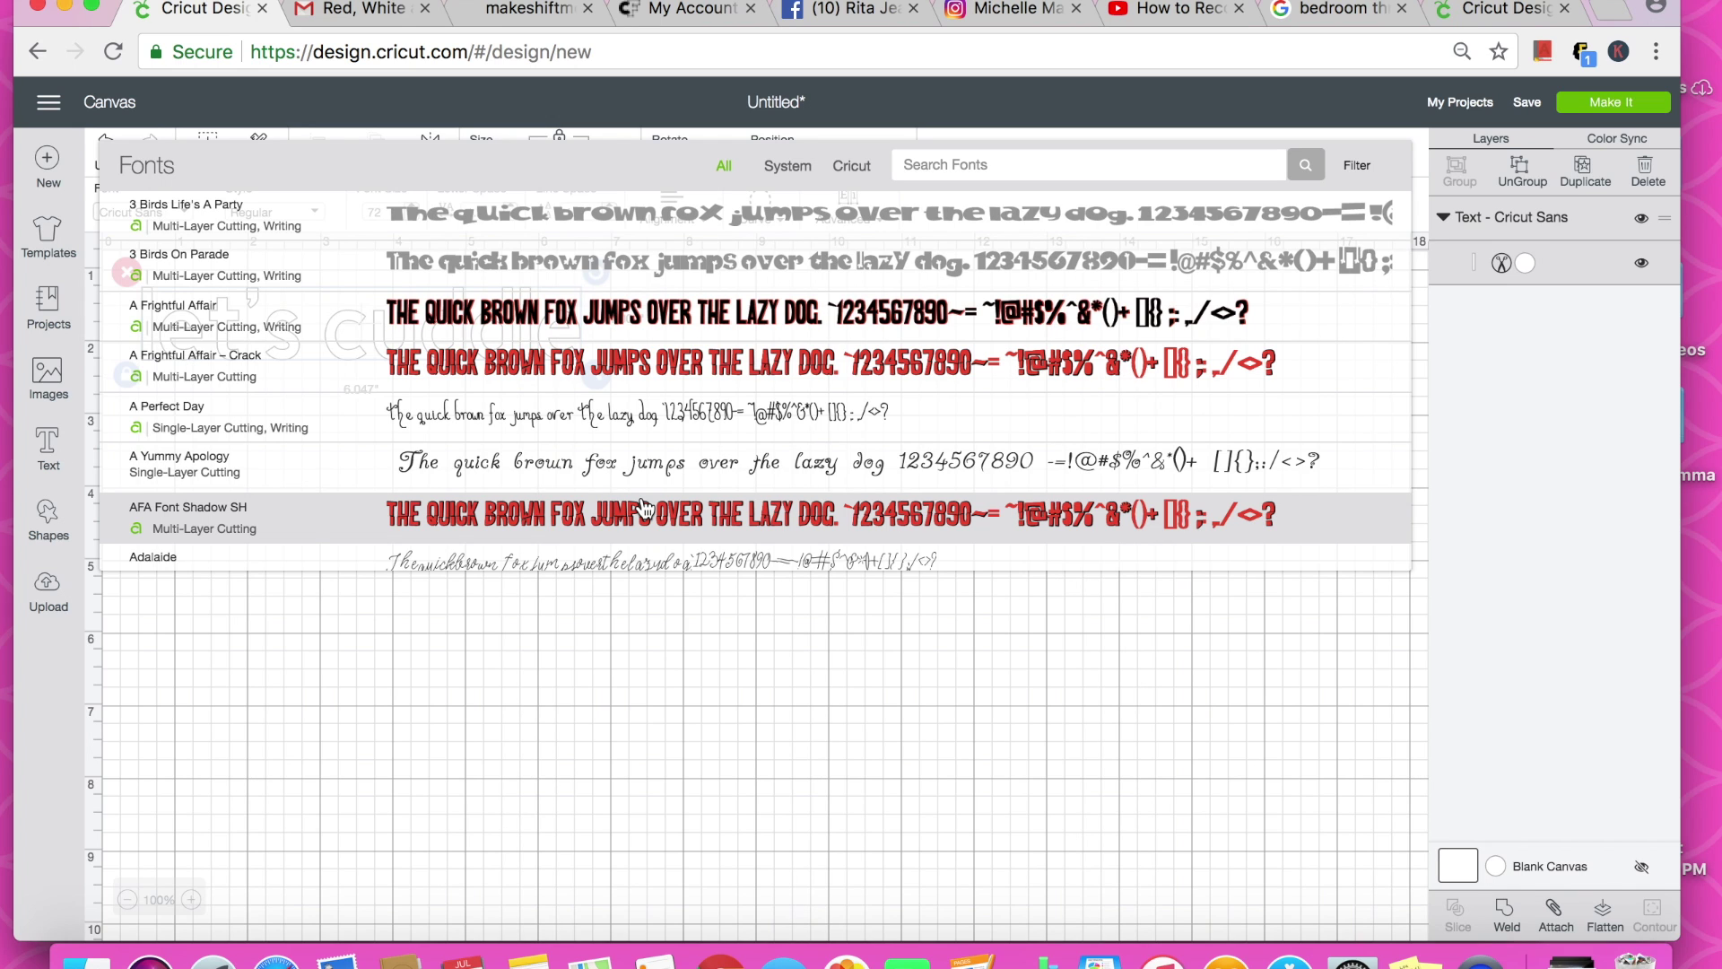
click(437, 461)
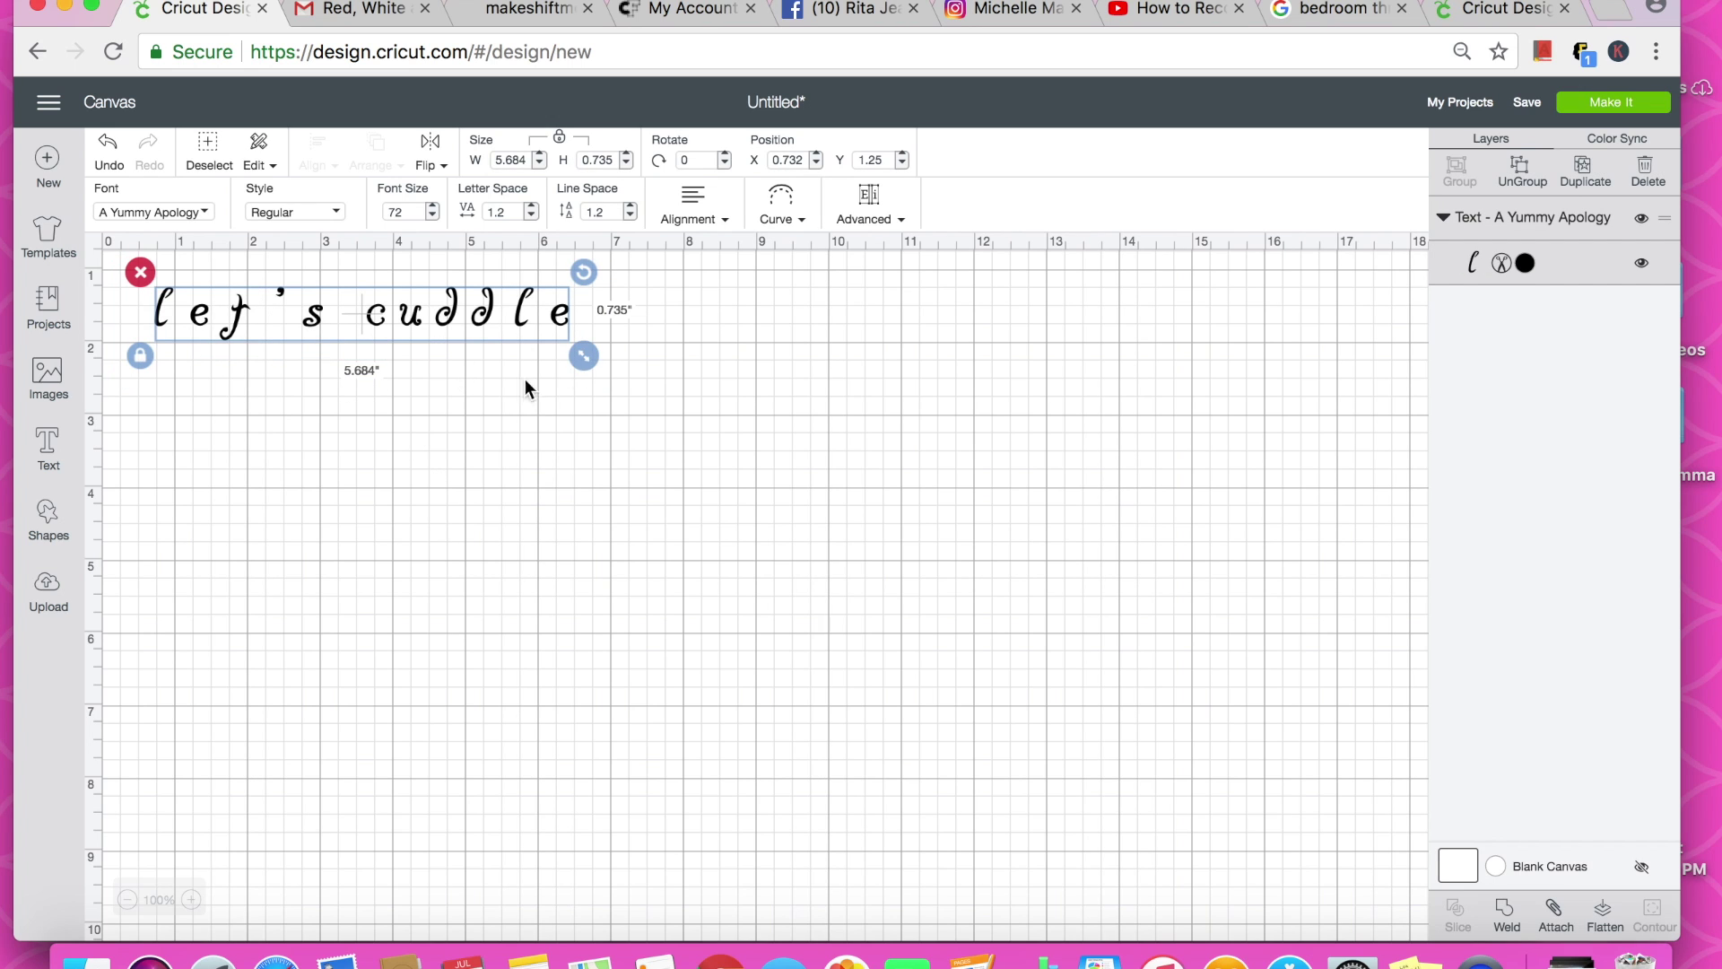
Step: Enlarge the text proportionally to about 6.4 in wide
drag(585, 357, 617, 439)
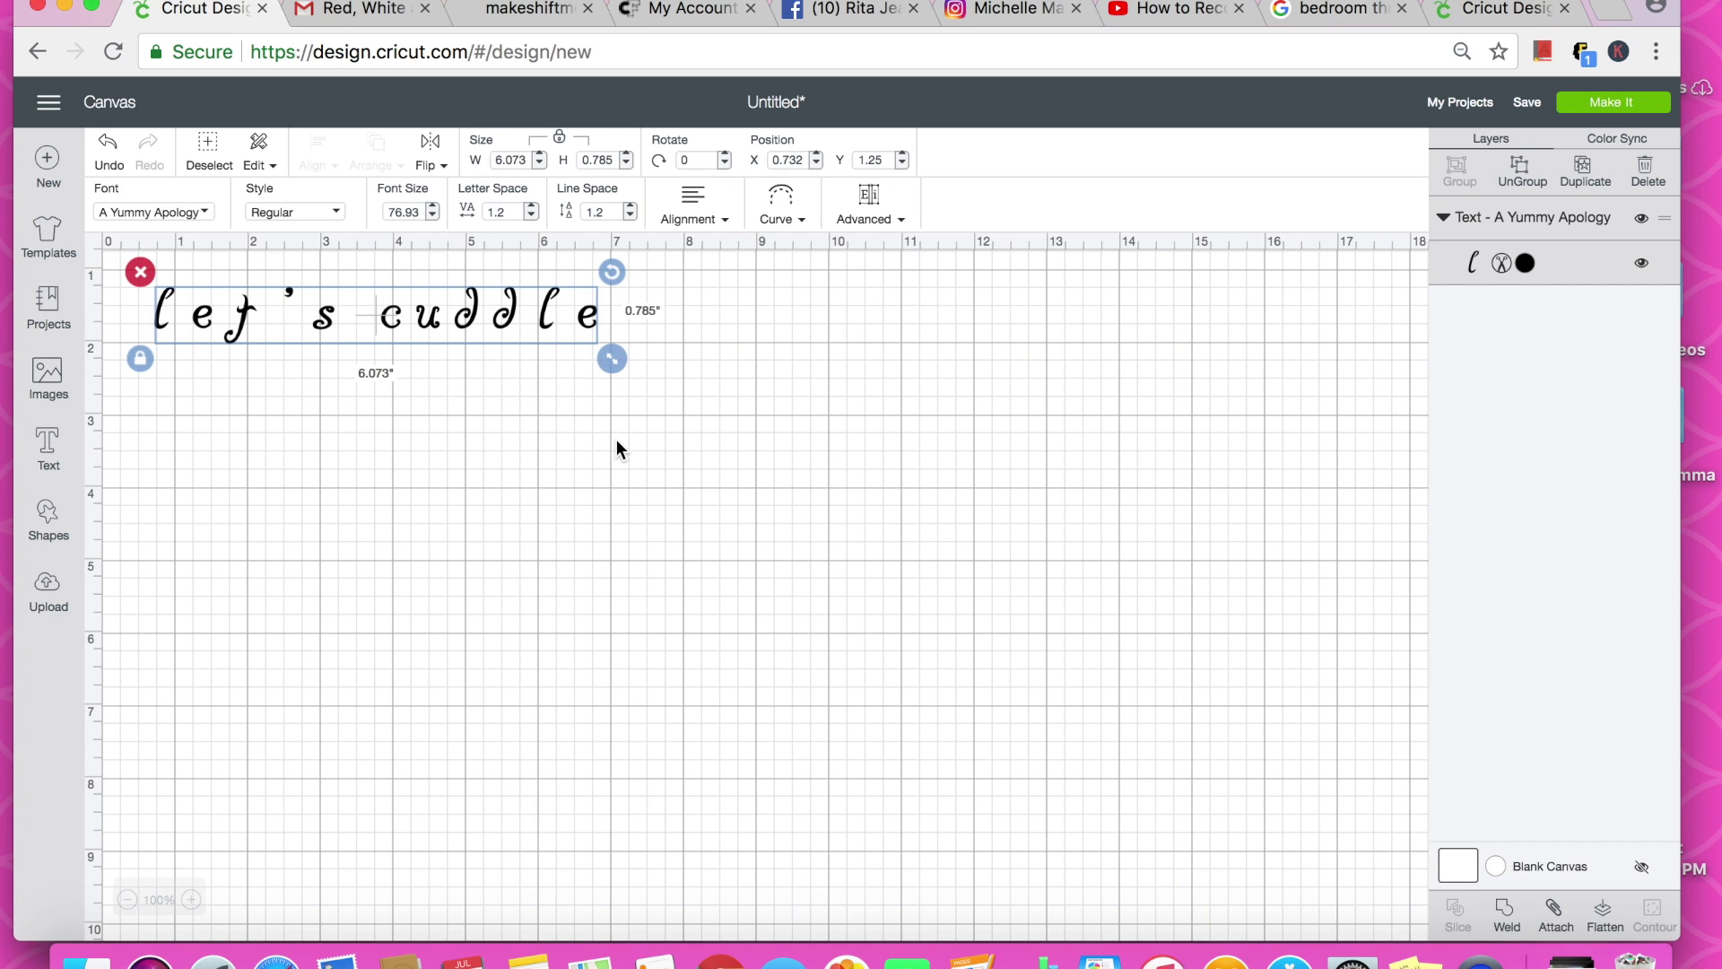
drag(612, 353, 617, 400)
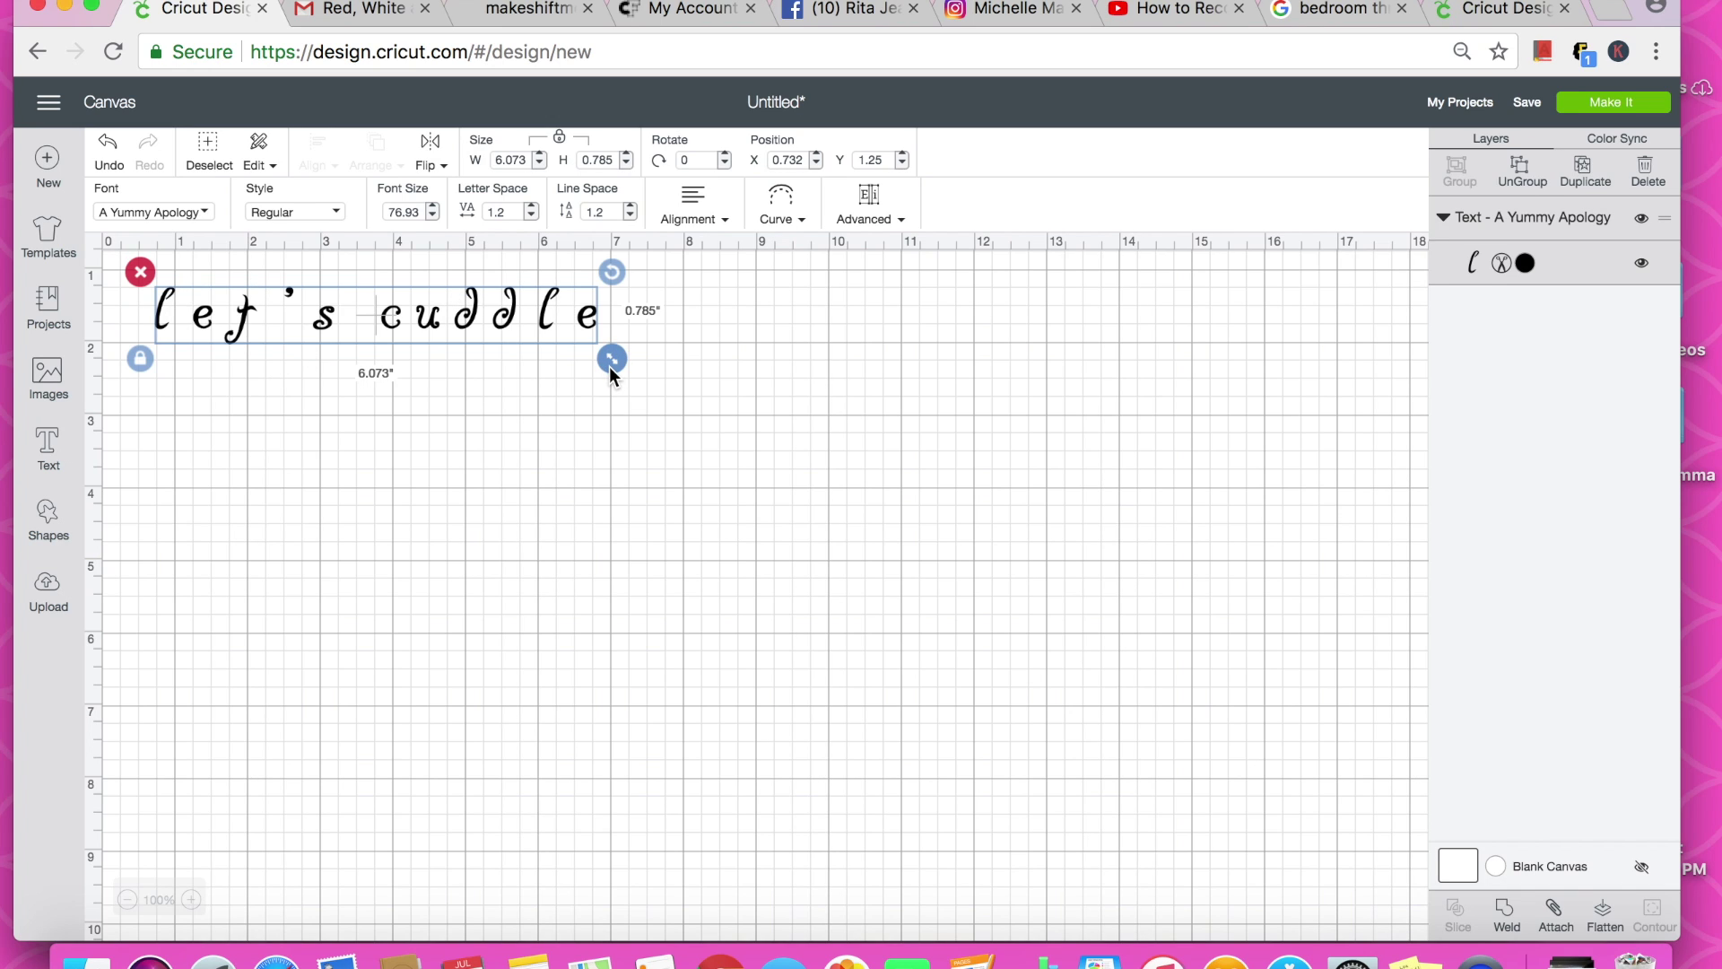
drag(616, 366, 637, 463)
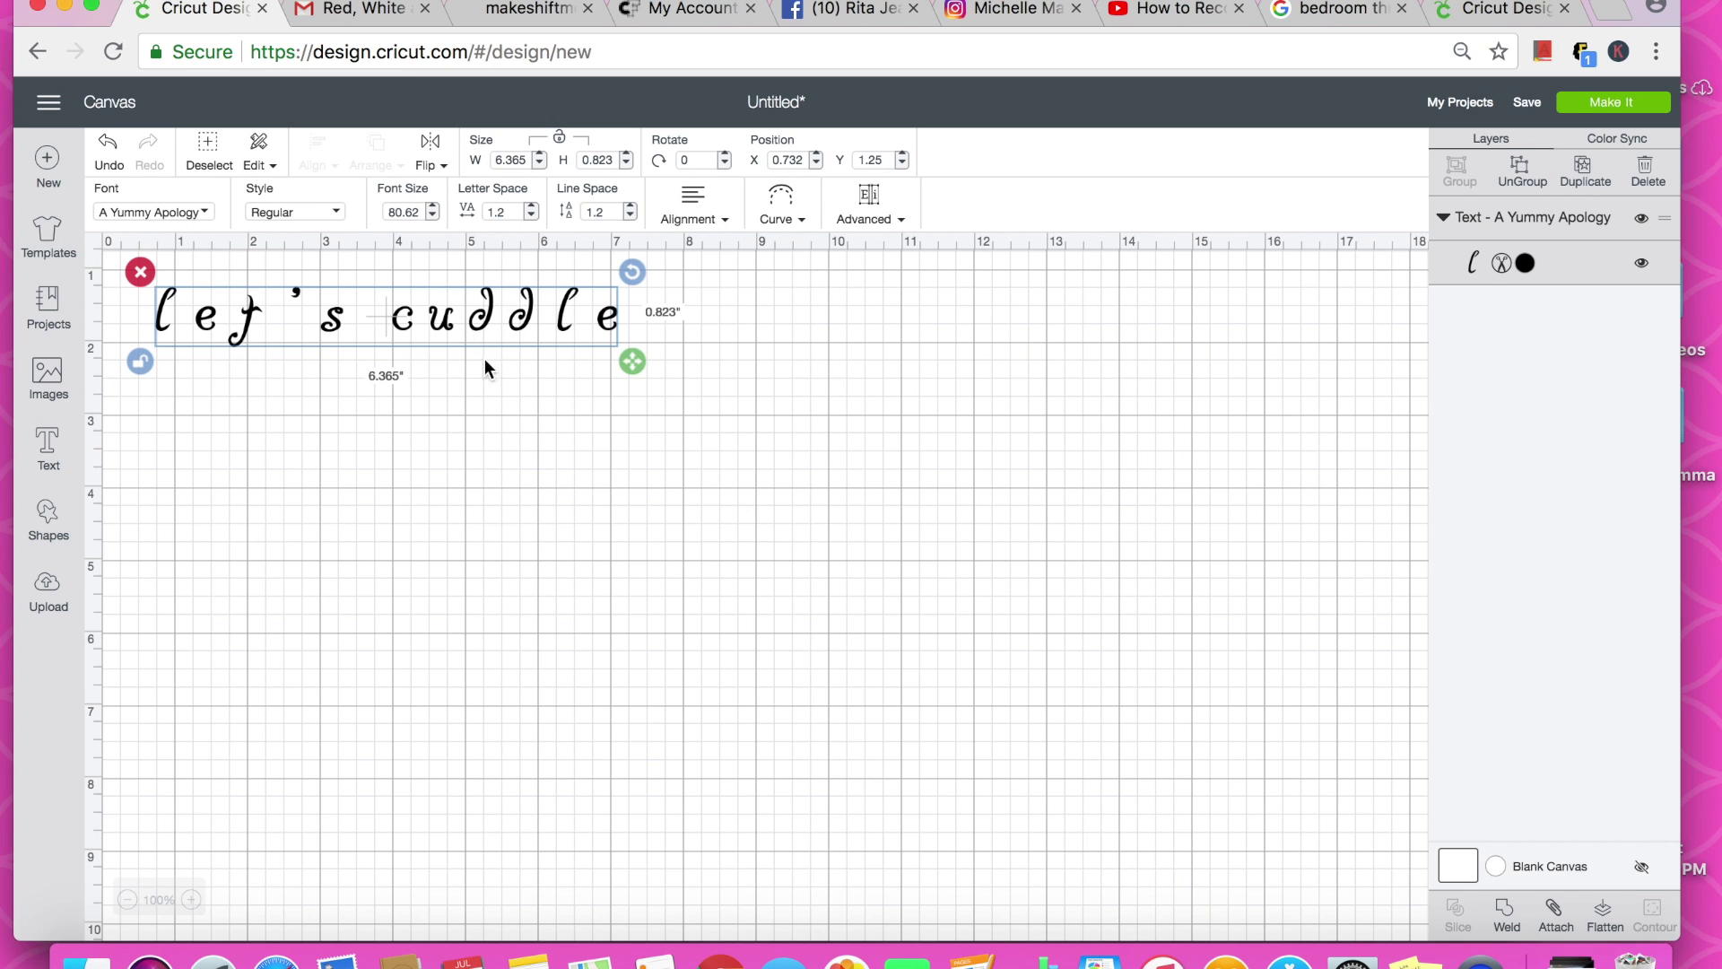
Step: With proportions unlocked, stretch the text to about 12 by 4 in, then shrink it to about 6.2 by 1.4 in
drag(634, 358, 1461, 769)
drag(1386, 830, 1082, 500)
drag(1048, 596, 1046, 595)
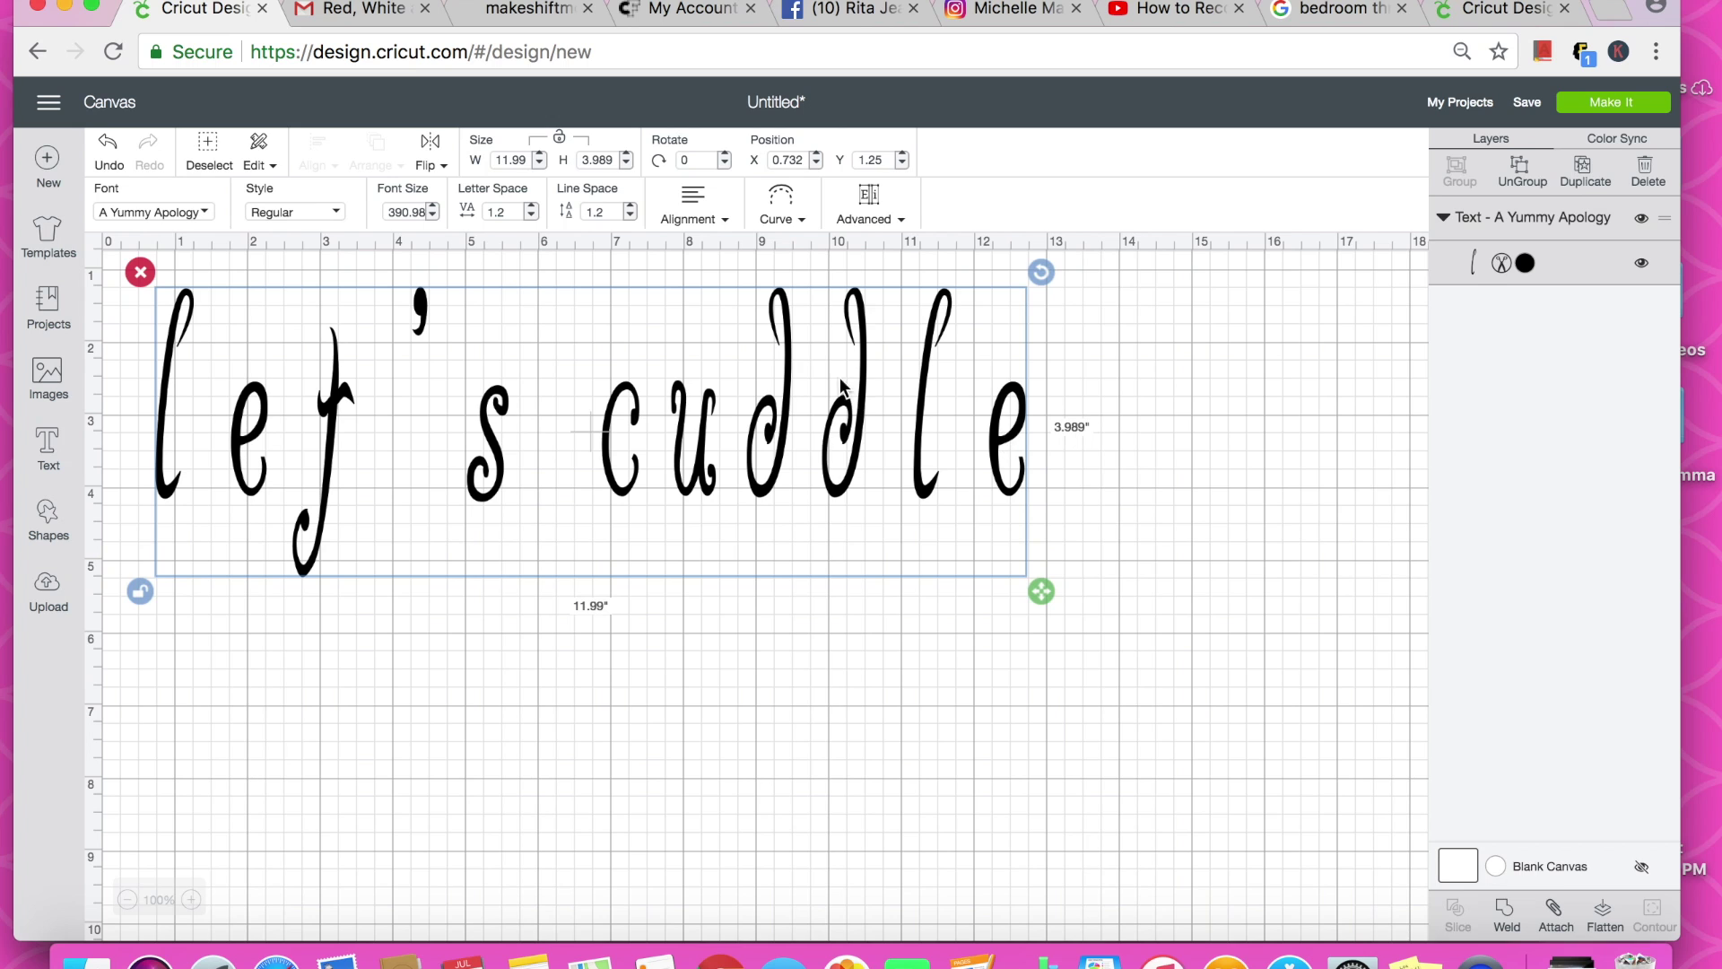
drag(1040, 591, 631, 399)
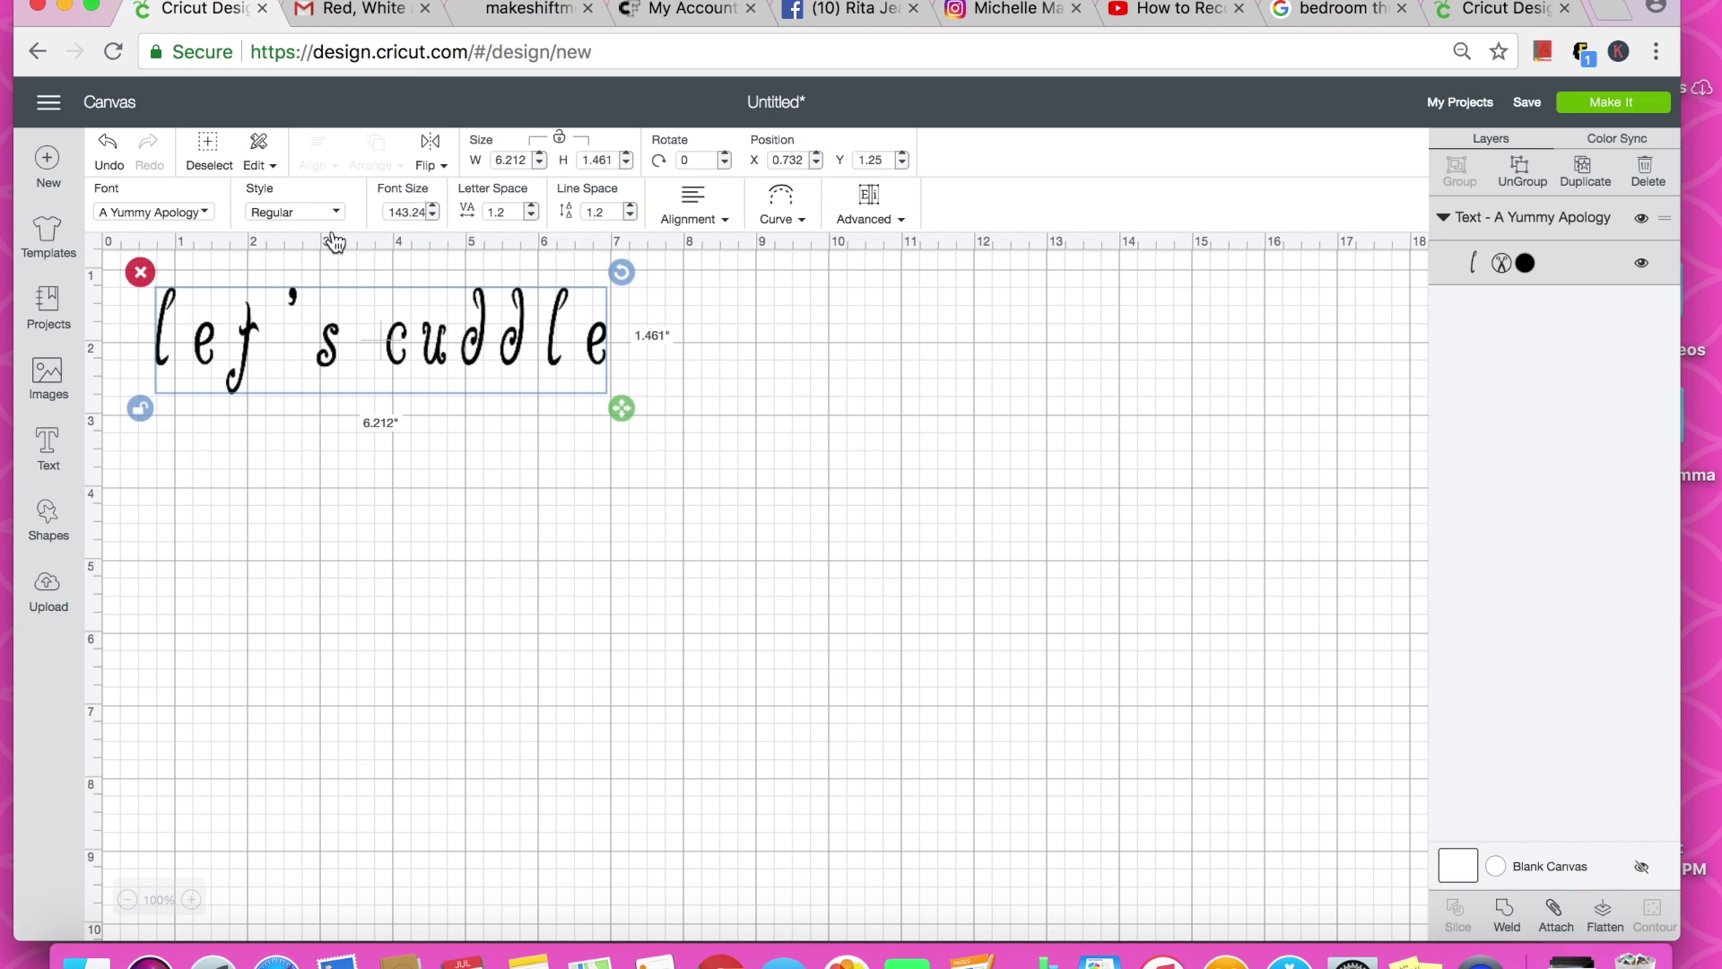
drag(617, 409, 619, 405)
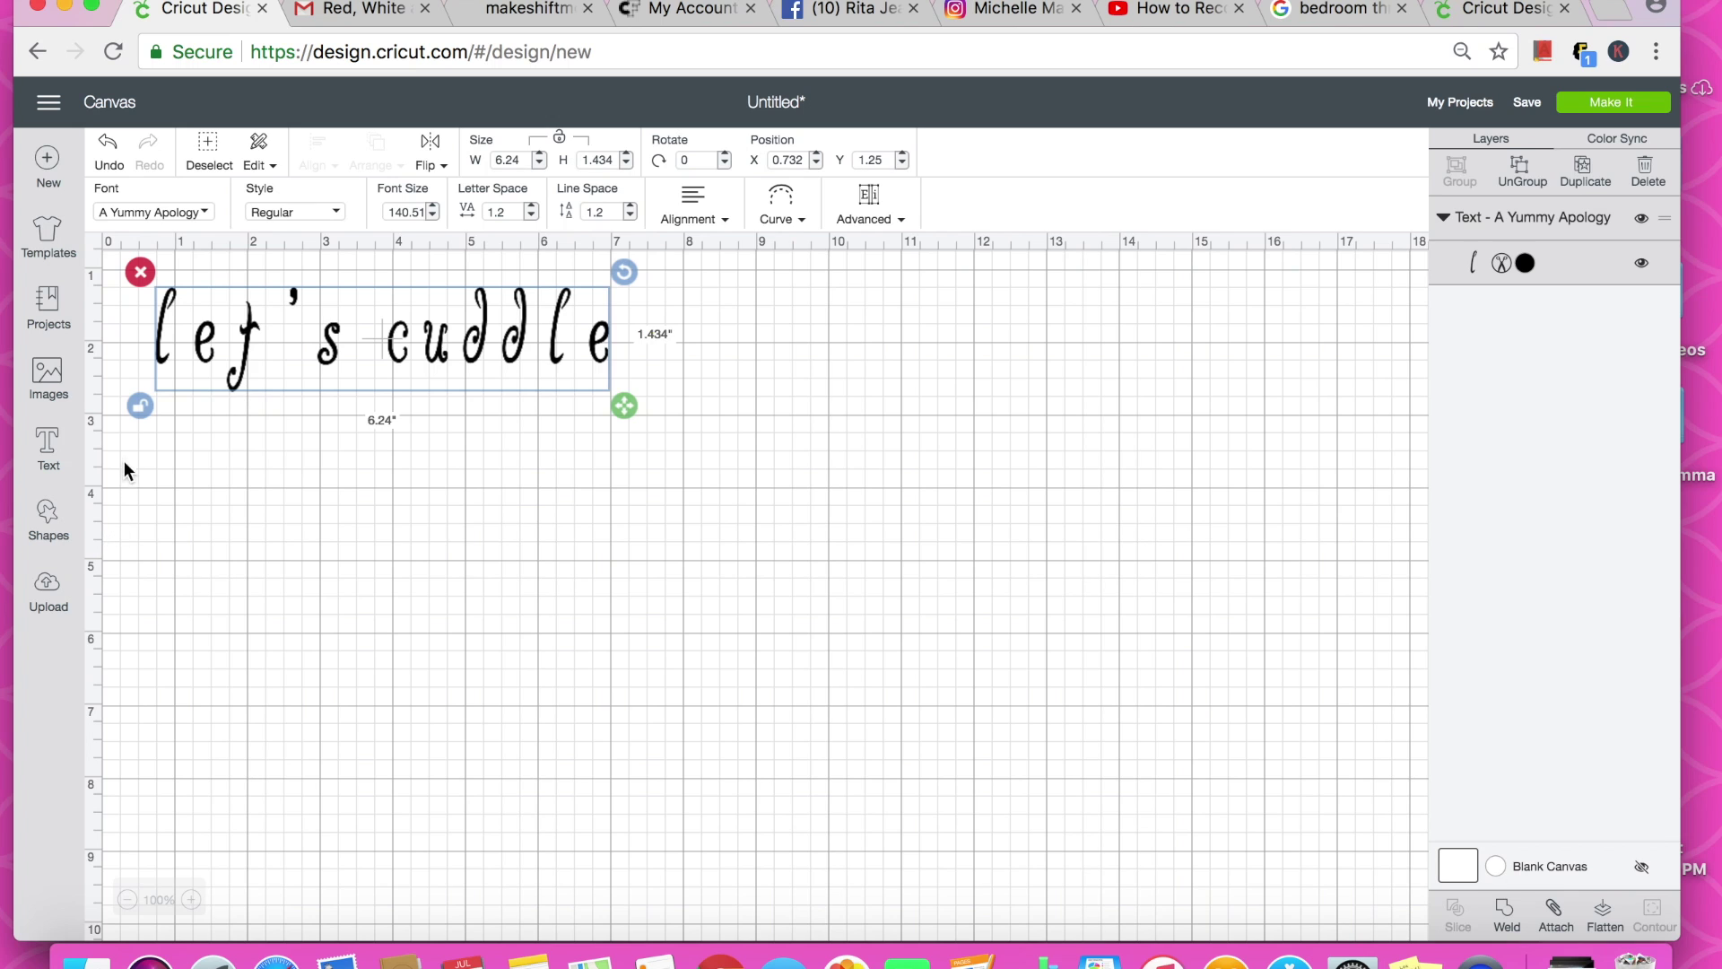
Step: Move the text around the canvas's upper-left area and enlarge it to about 13.1 by 4 in
drag(247, 333, 199, 260)
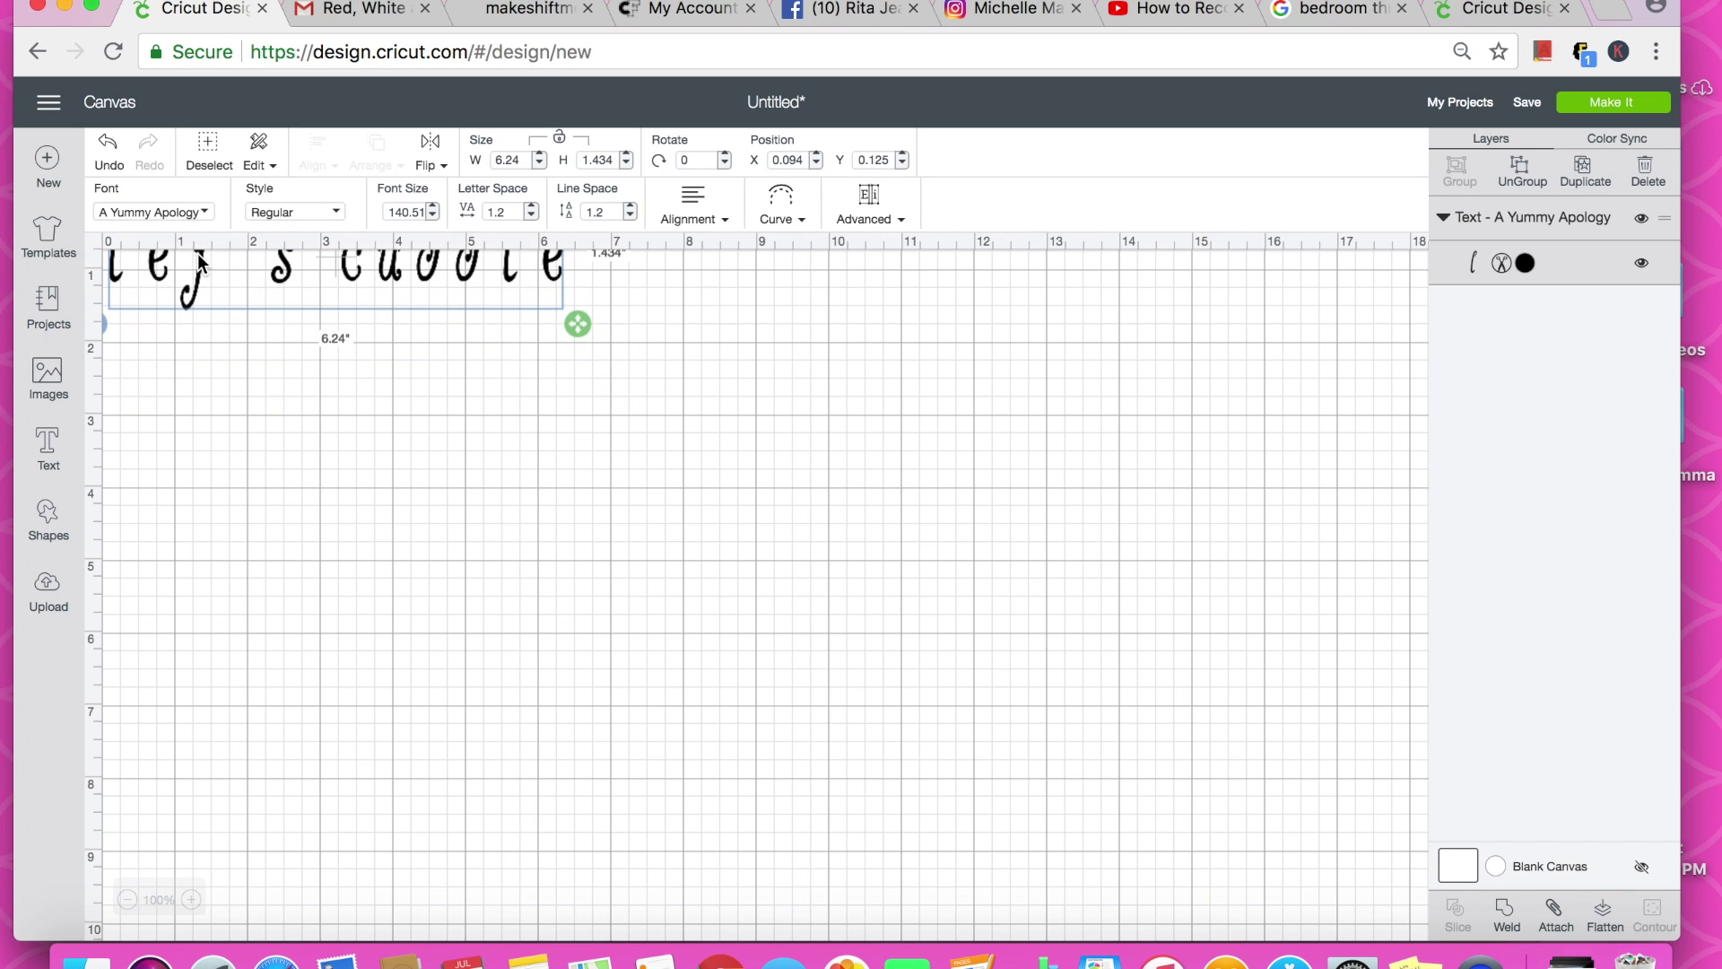
drag(583, 325, 649, 409)
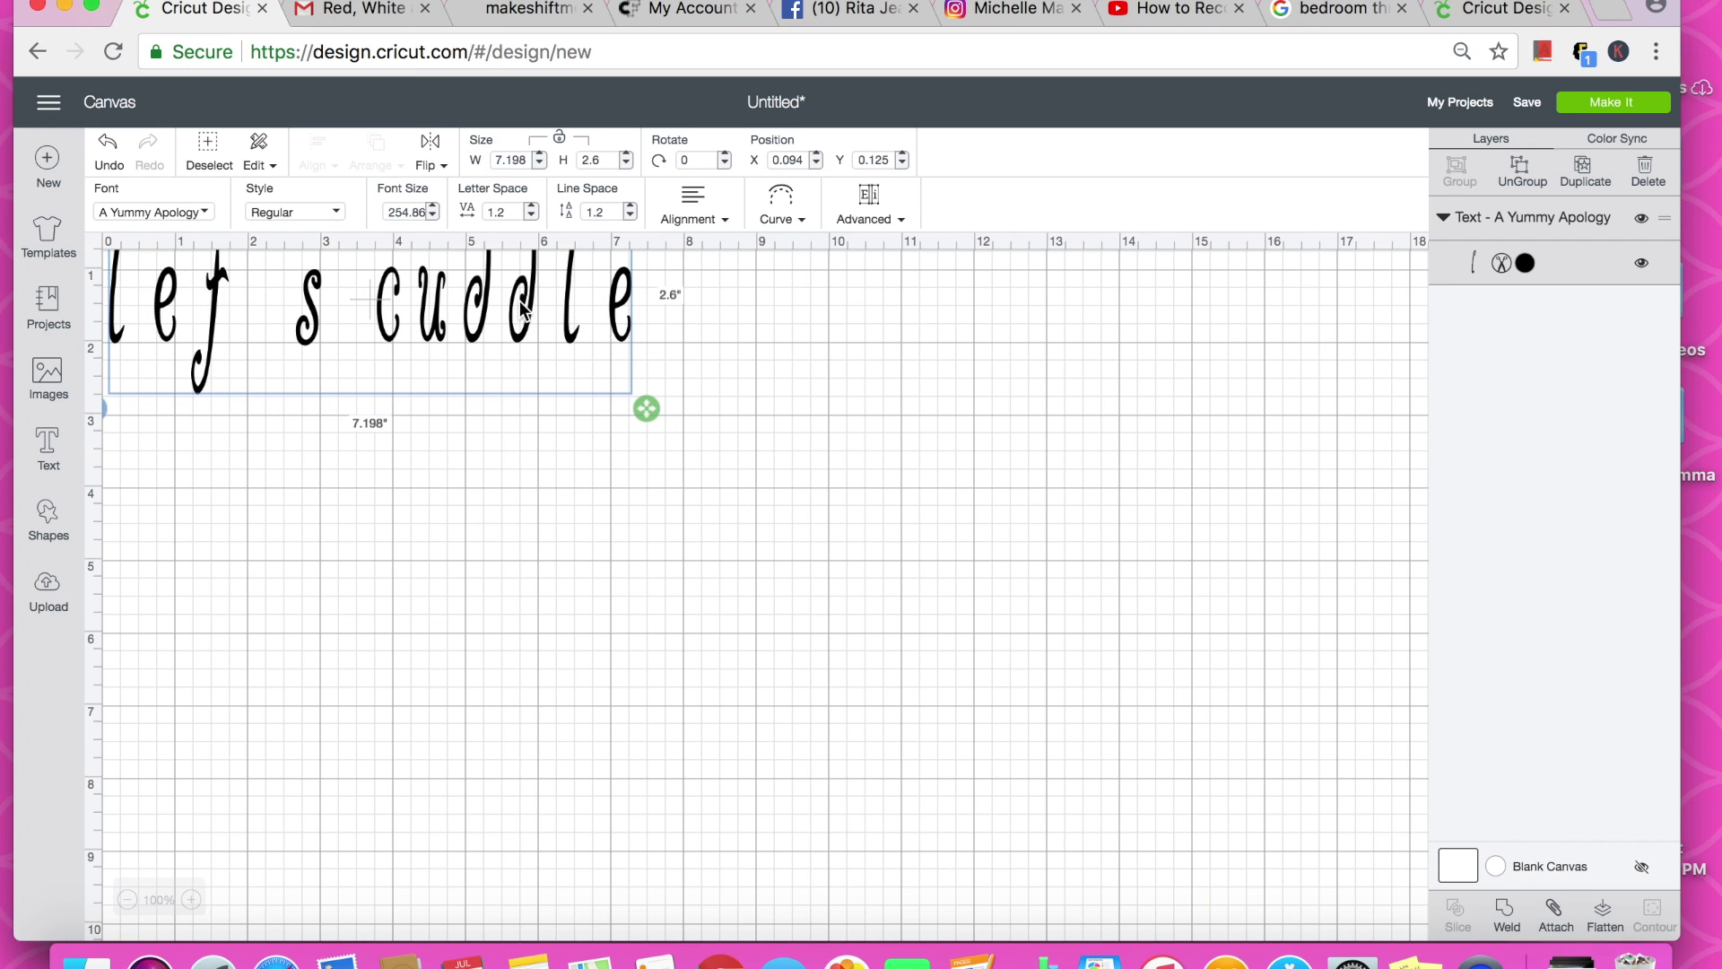
drag(522, 309, 469, 368)
drag(685, 530, 1115, 634)
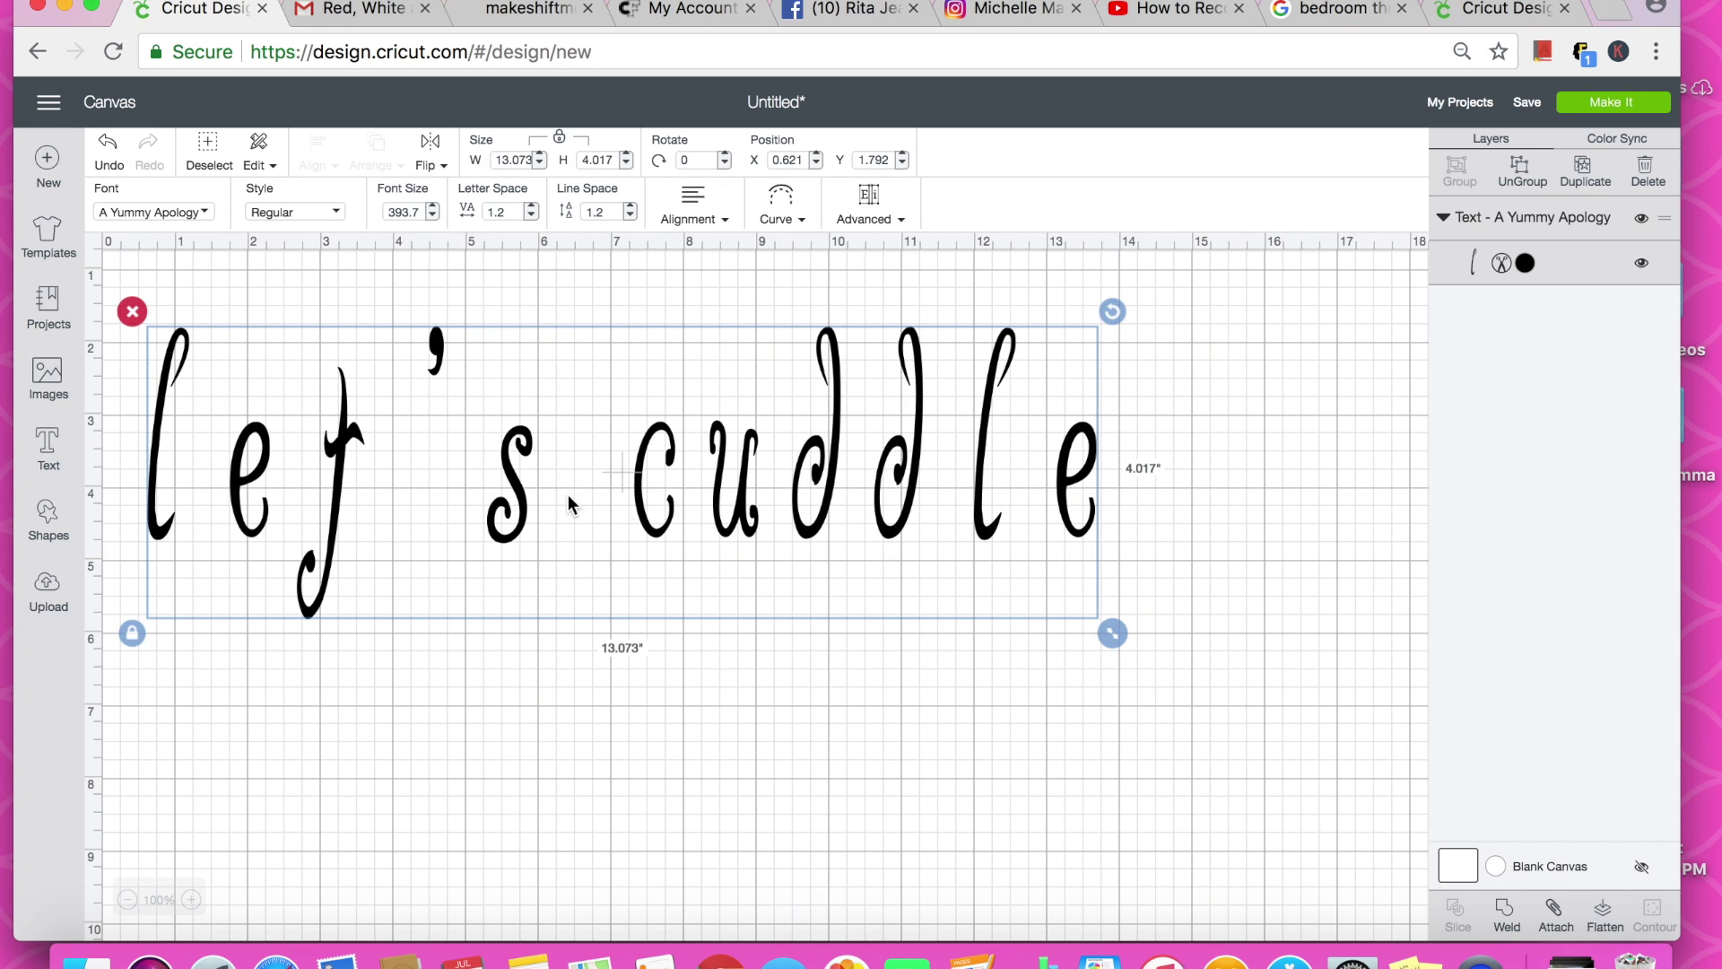
Step: Reposition the enlarged text on the canvas at about X 1.7, Y 0.9 and deselect it
drag(666, 485, 1173, 281)
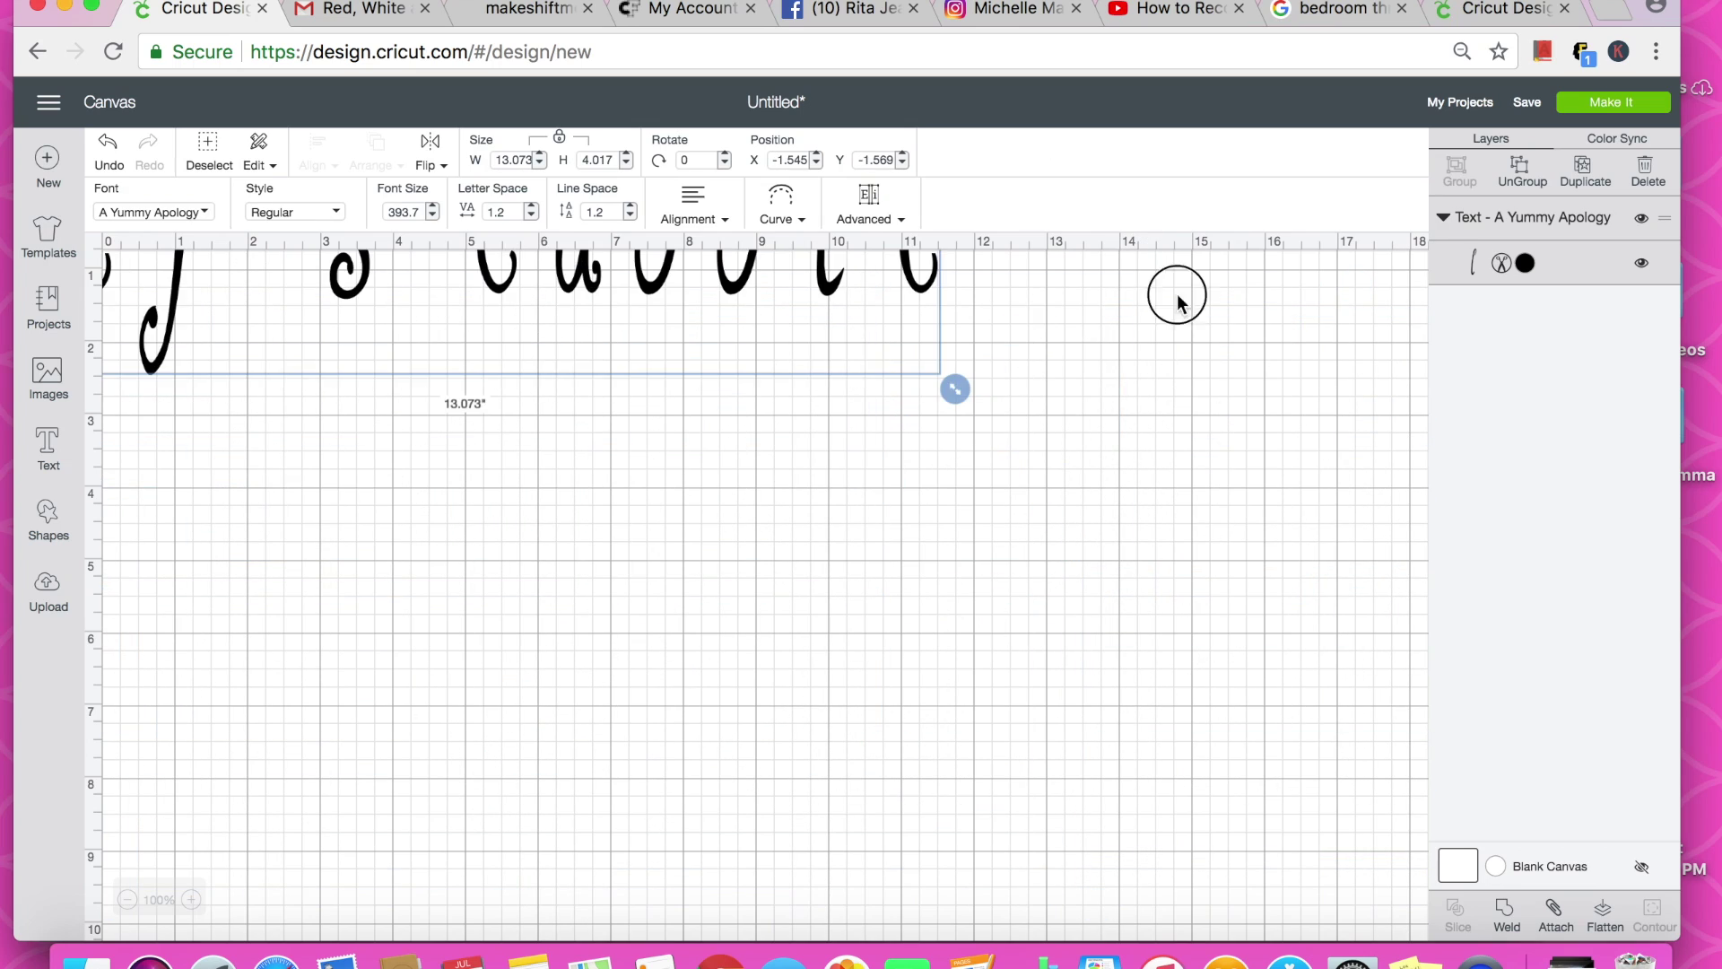
drag(855, 332, 974, 387)
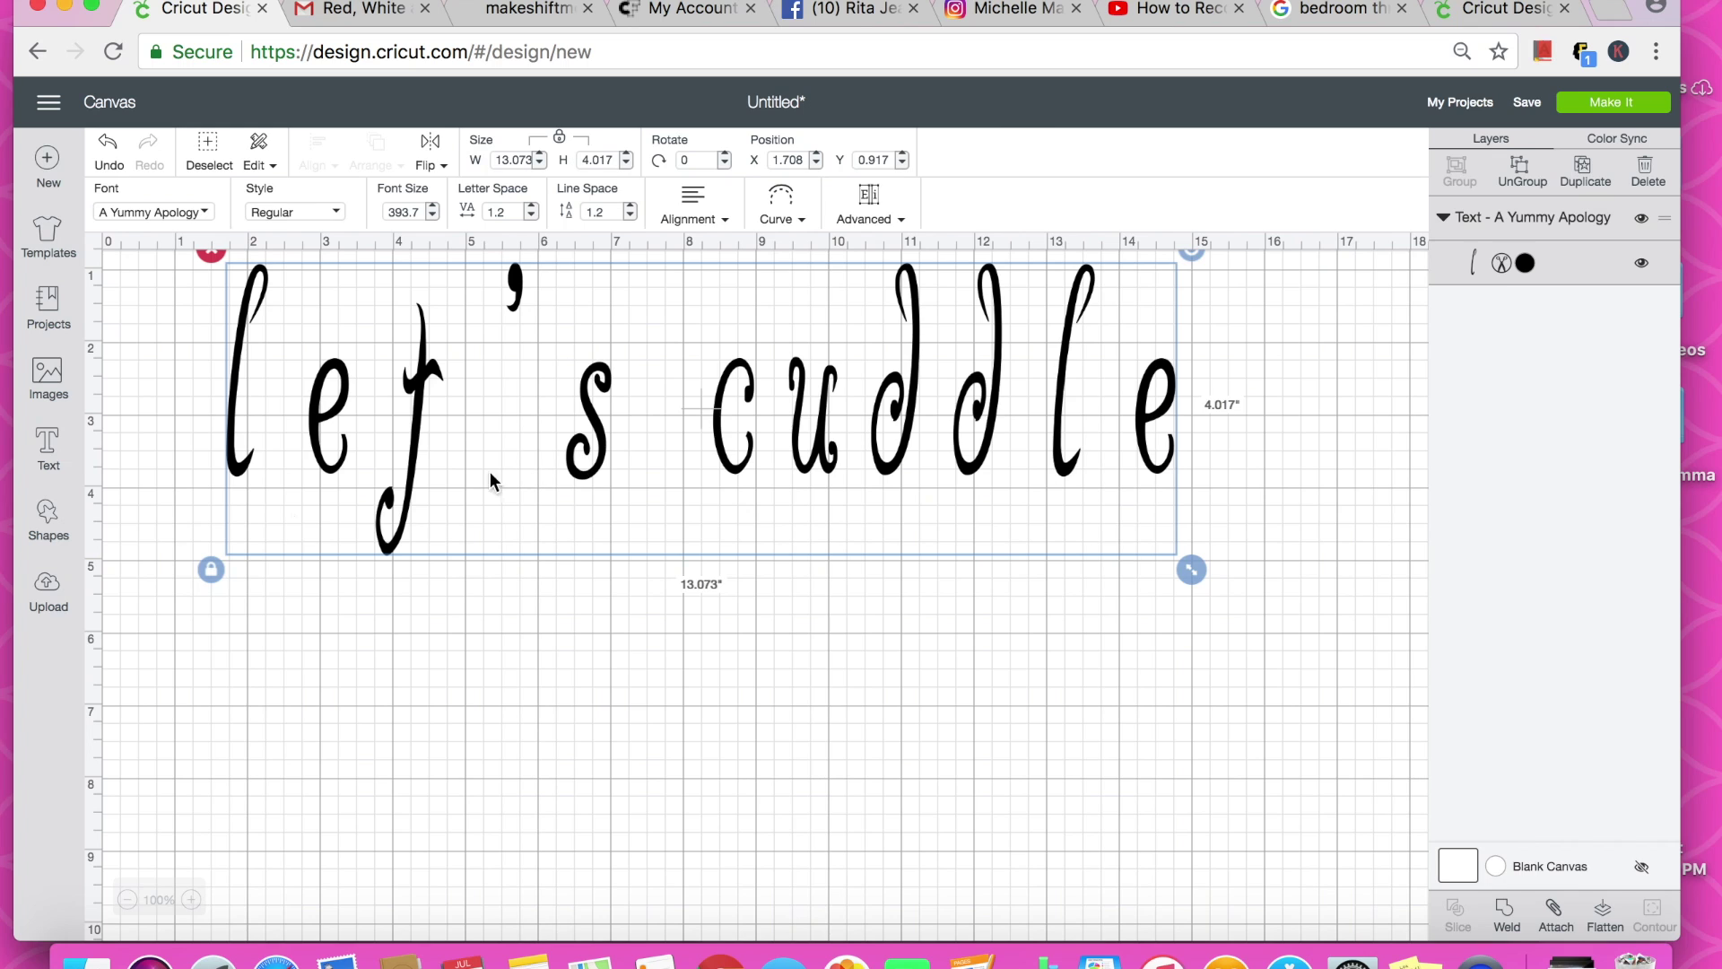
click(520, 789)
drag(600, 481, 502, 917)
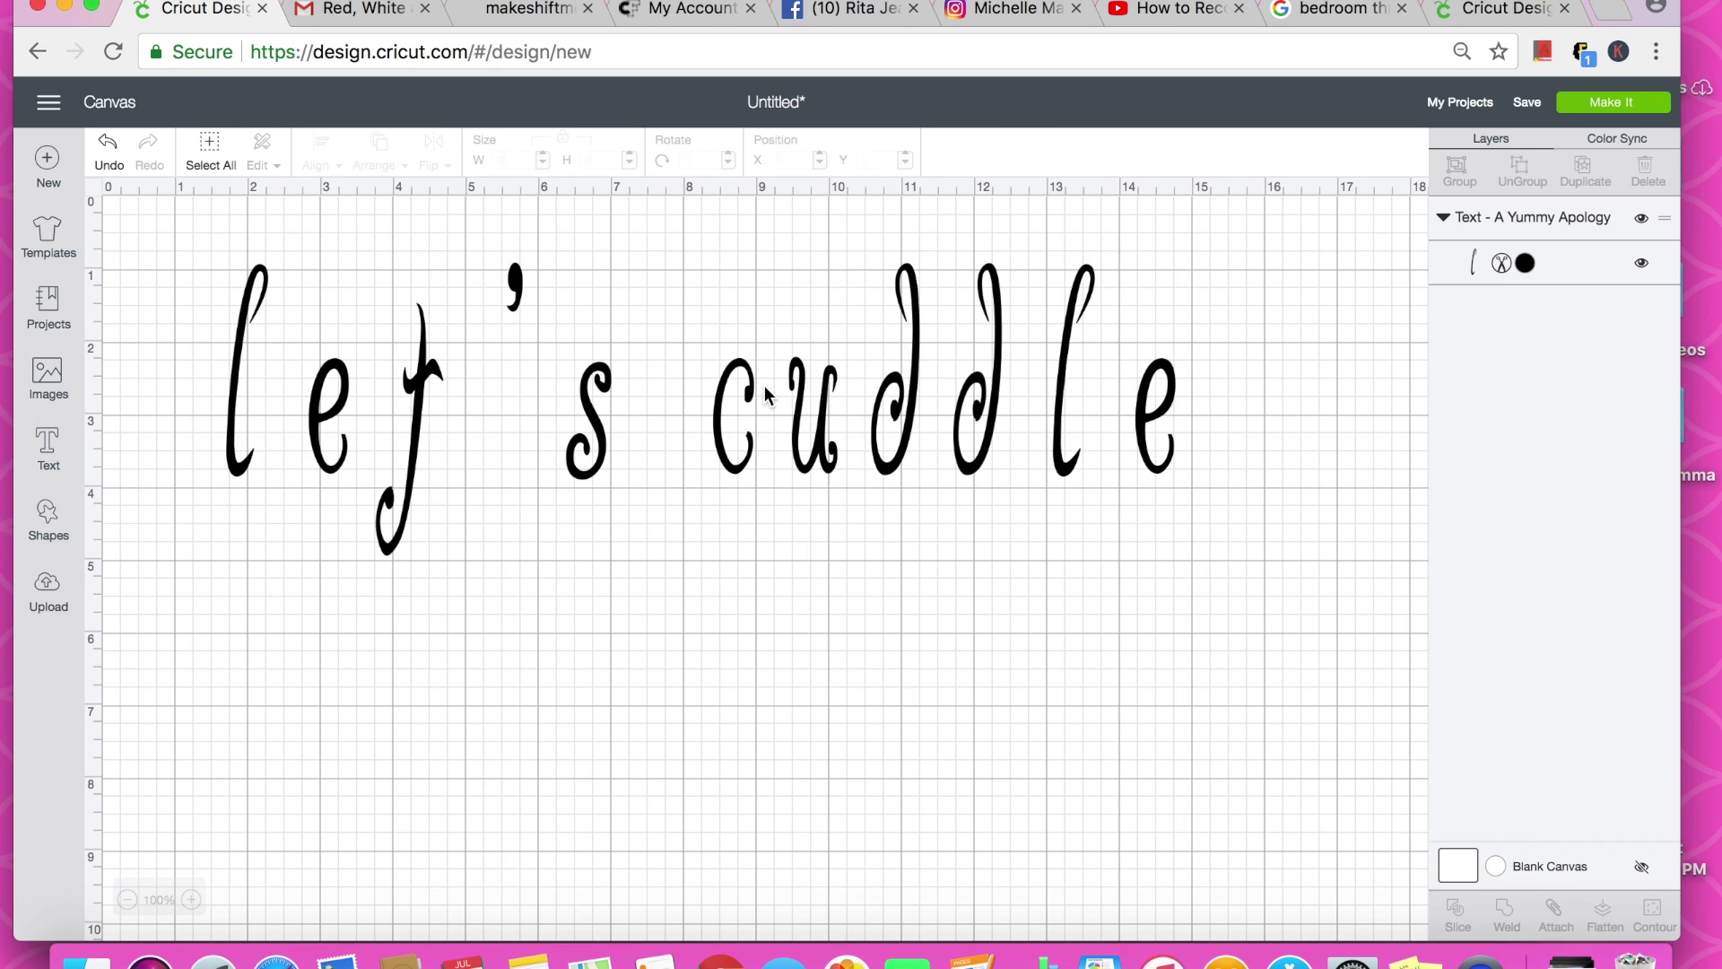
Step: Stretch the text freely to about 10.9 by 5.9 in and move it toward the canvas's upper-left corner
click(831, 395)
drag(1194, 565, 1030, 707)
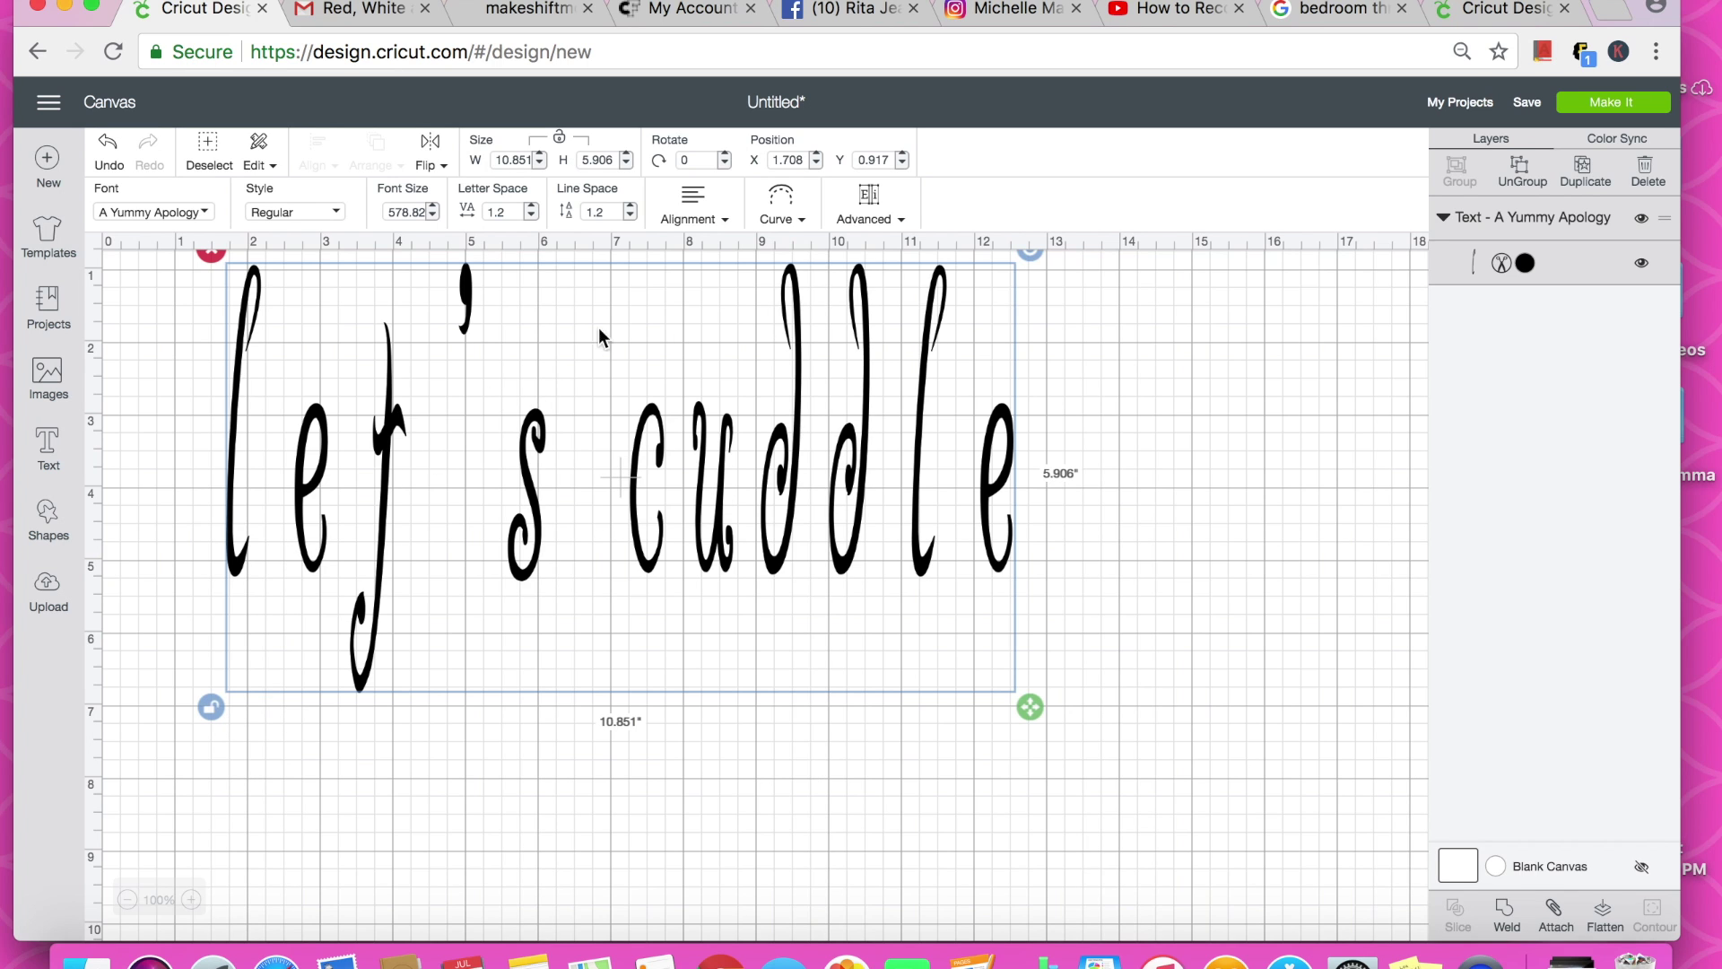
drag(549, 505, 715, 699)
drag(753, 552, 604, 467)
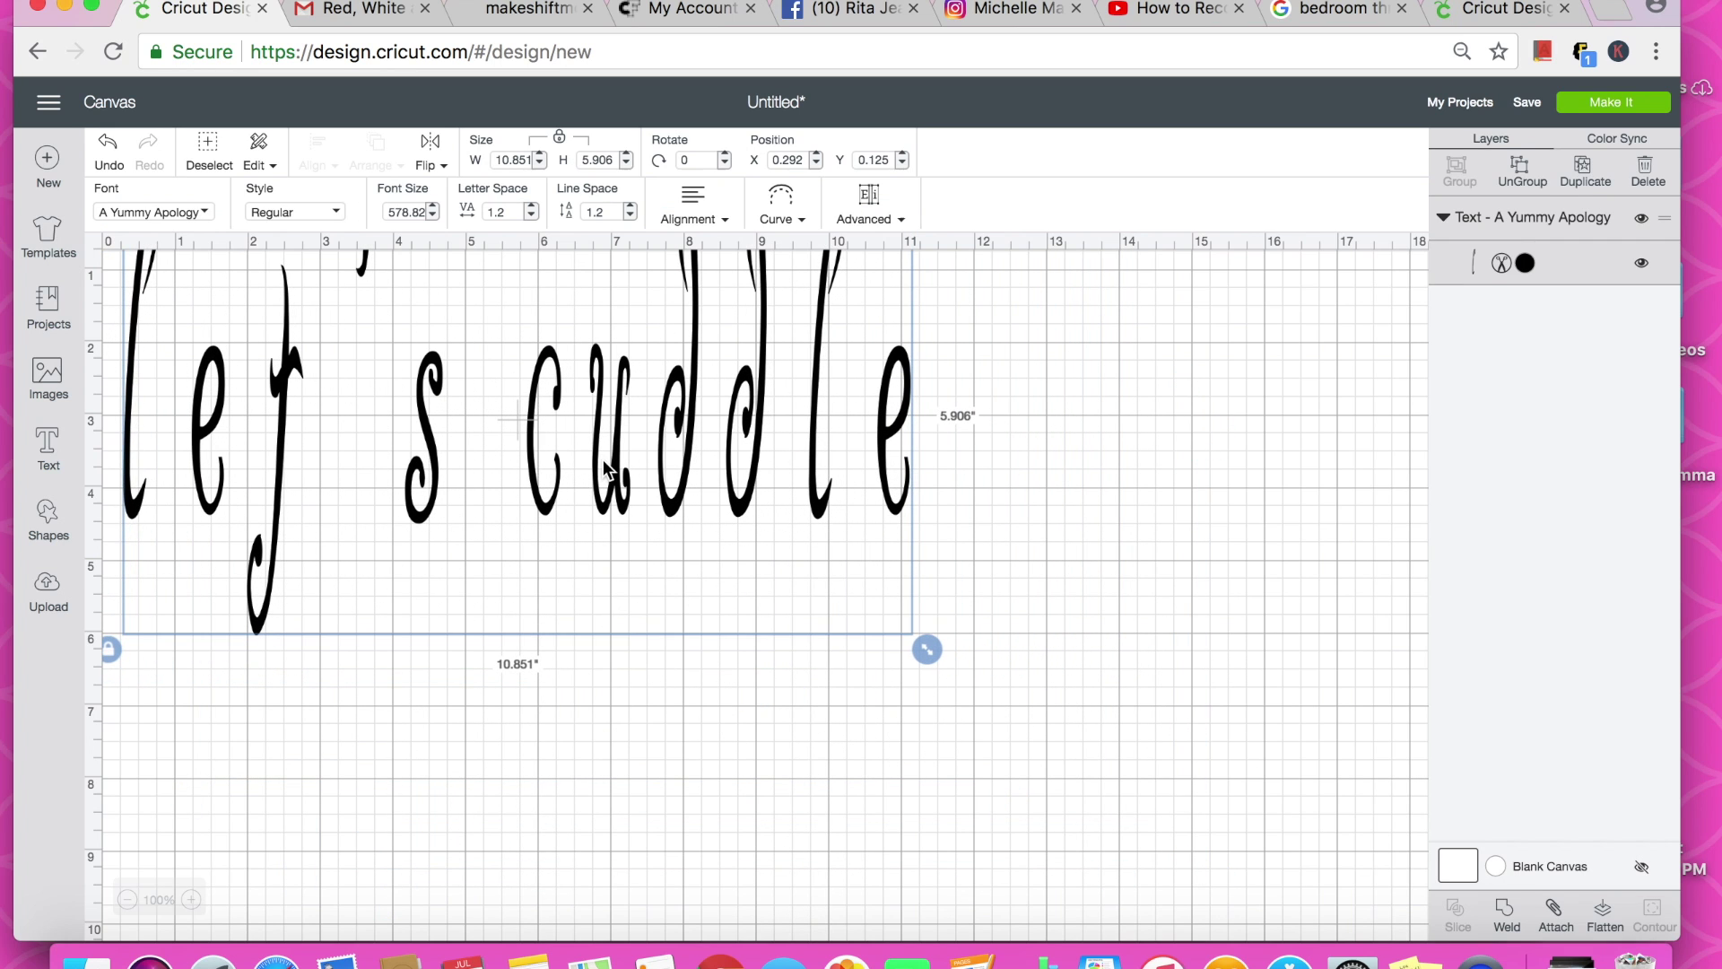
Step: Shrink the text with unlocked proportions to about 7.6 by 2.8 in and place it at about X 0.125, Y 0.125
drag(927, 649, 758, 417)
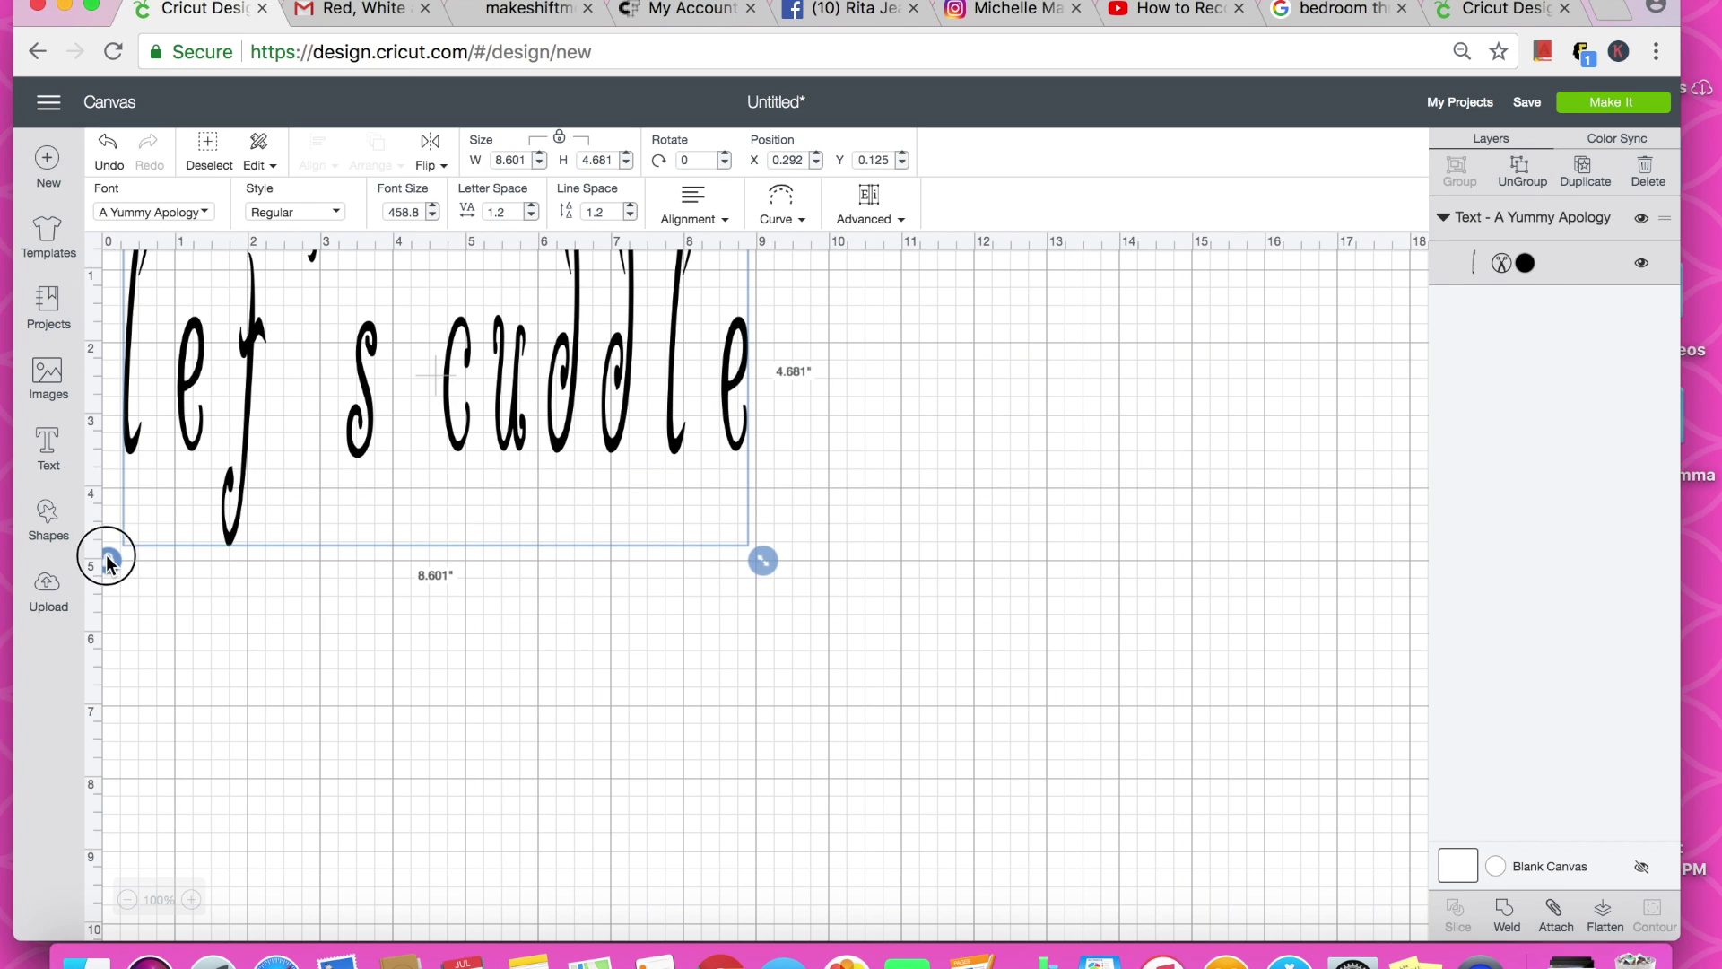
drag(763, 561, 612, 450)
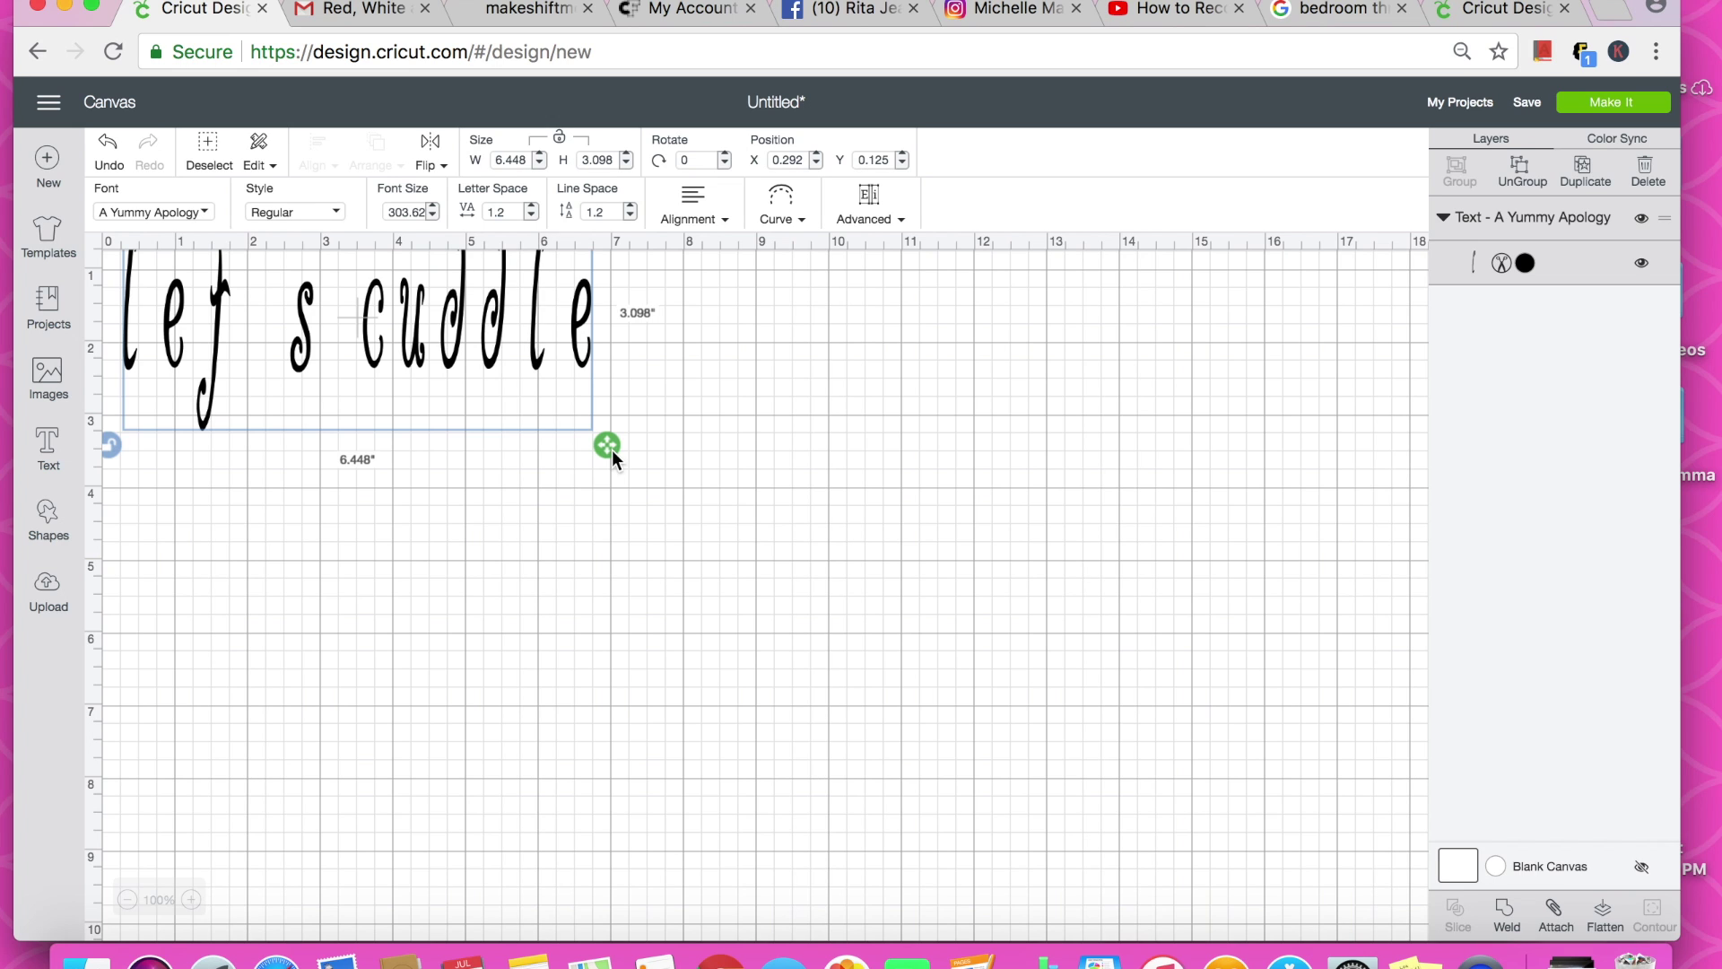
drag(613, 456, 705, 459)
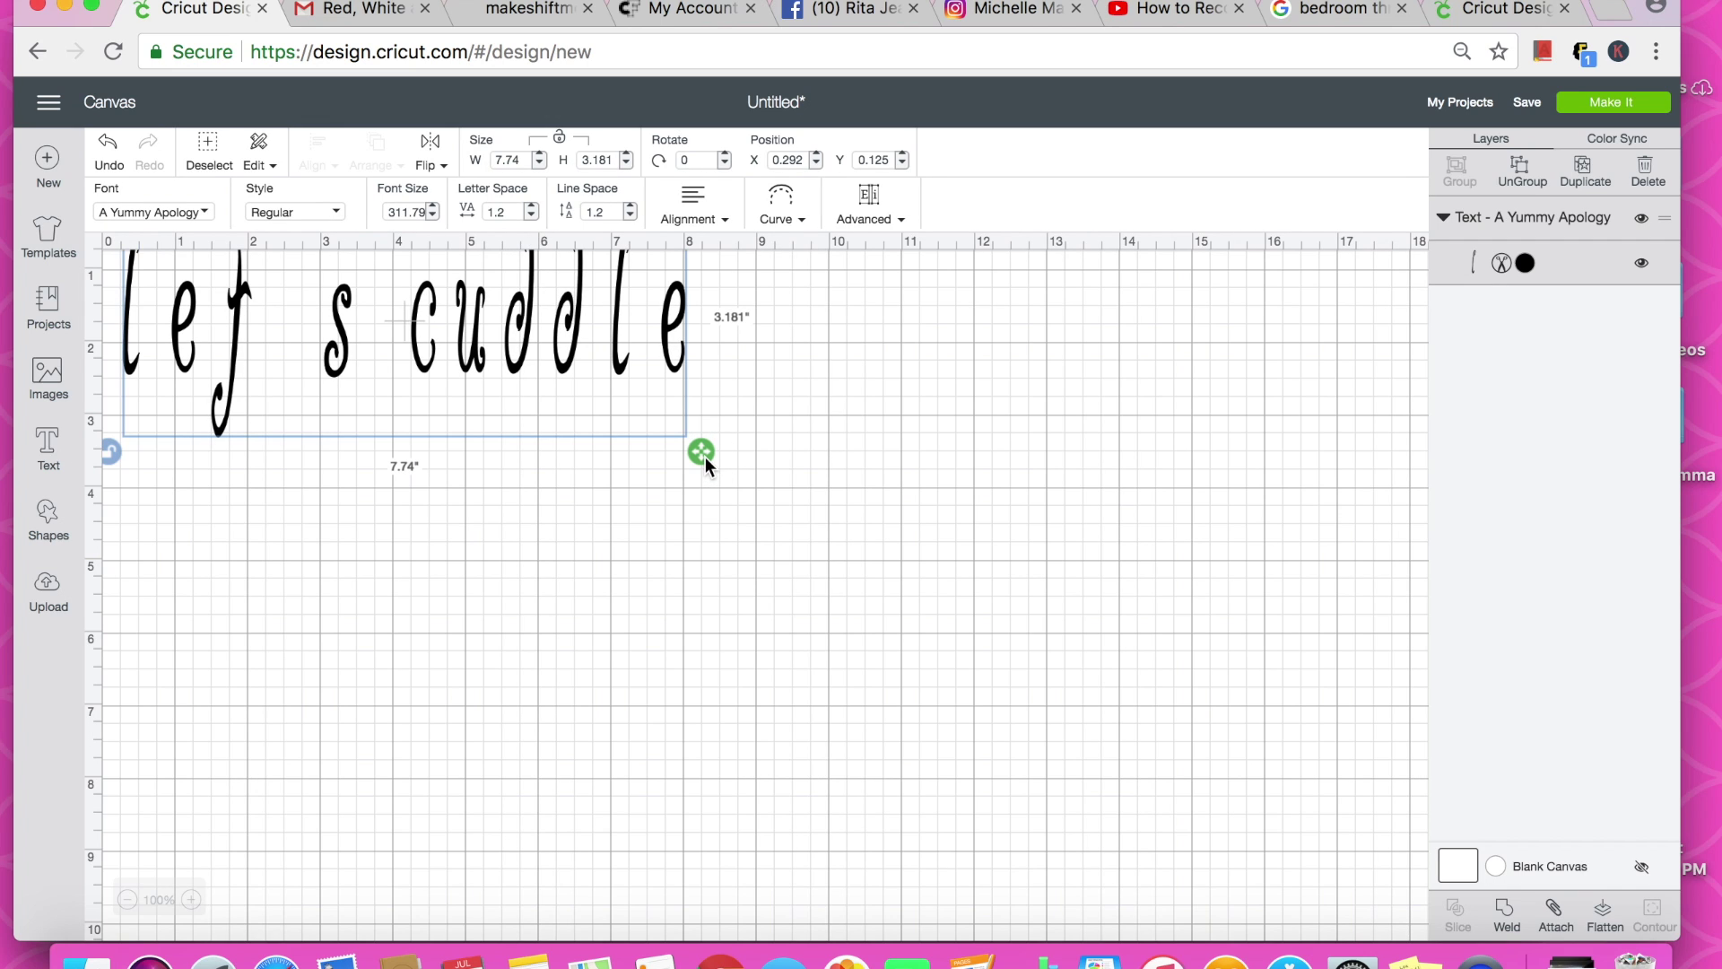
drag(691, 455, 692, 431)
click(510, 342)
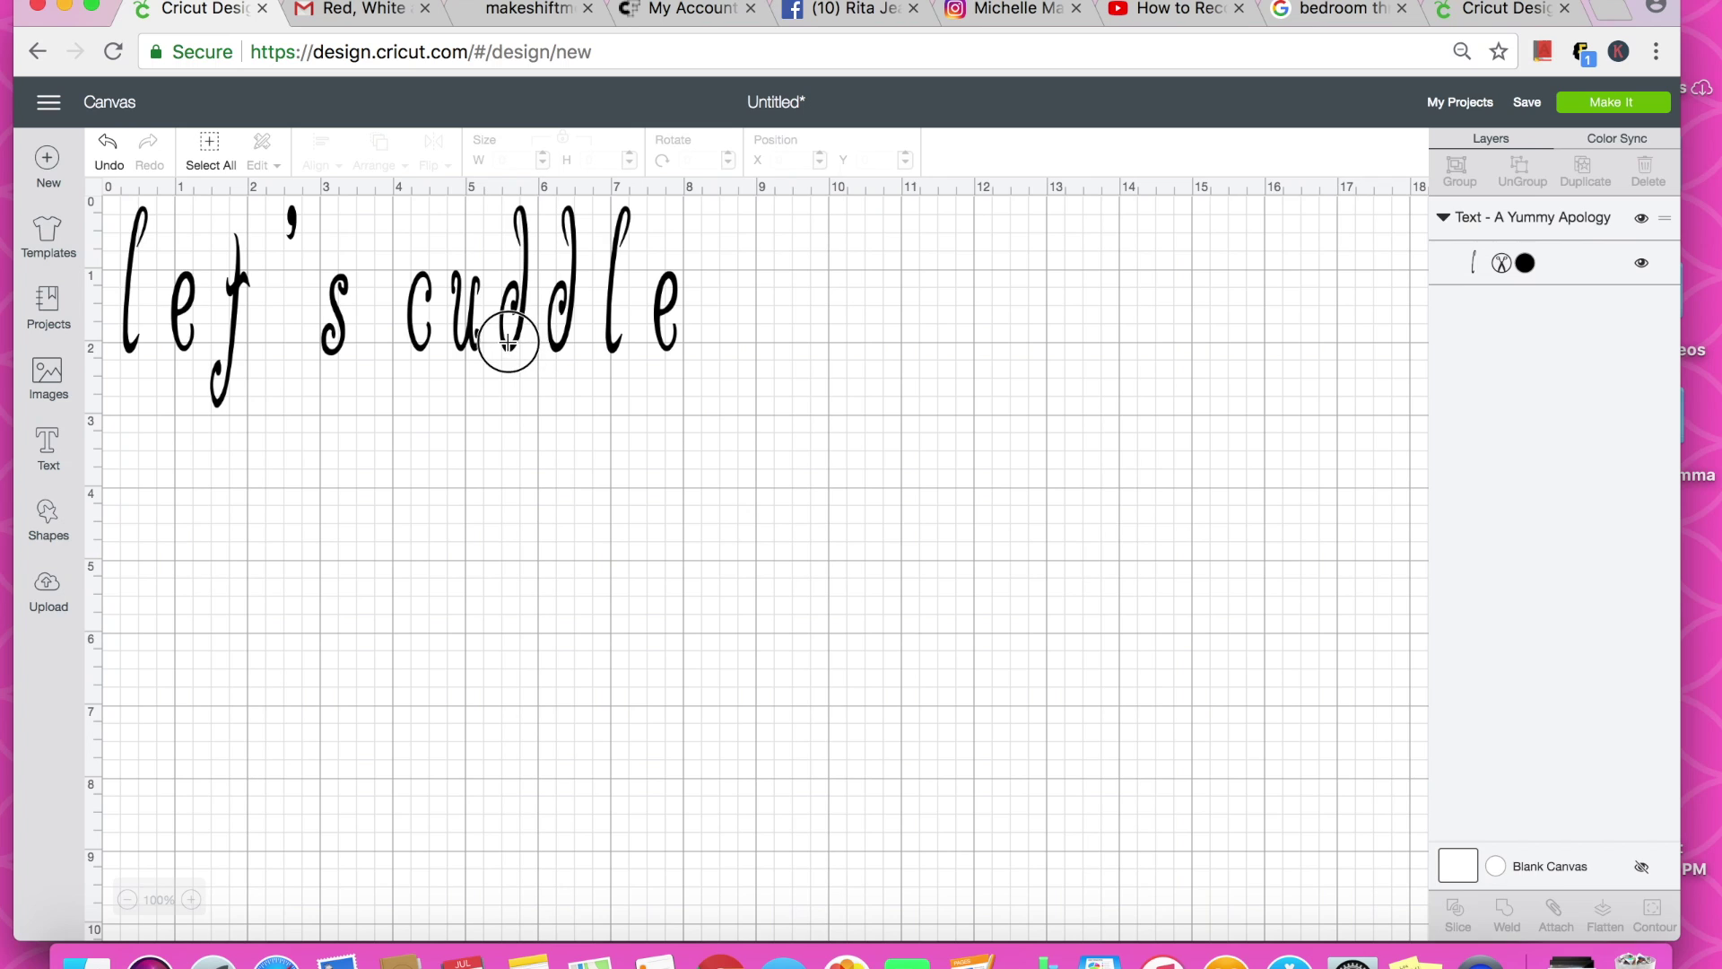
drag(509, 342, 498, 341)
click(904, 550)
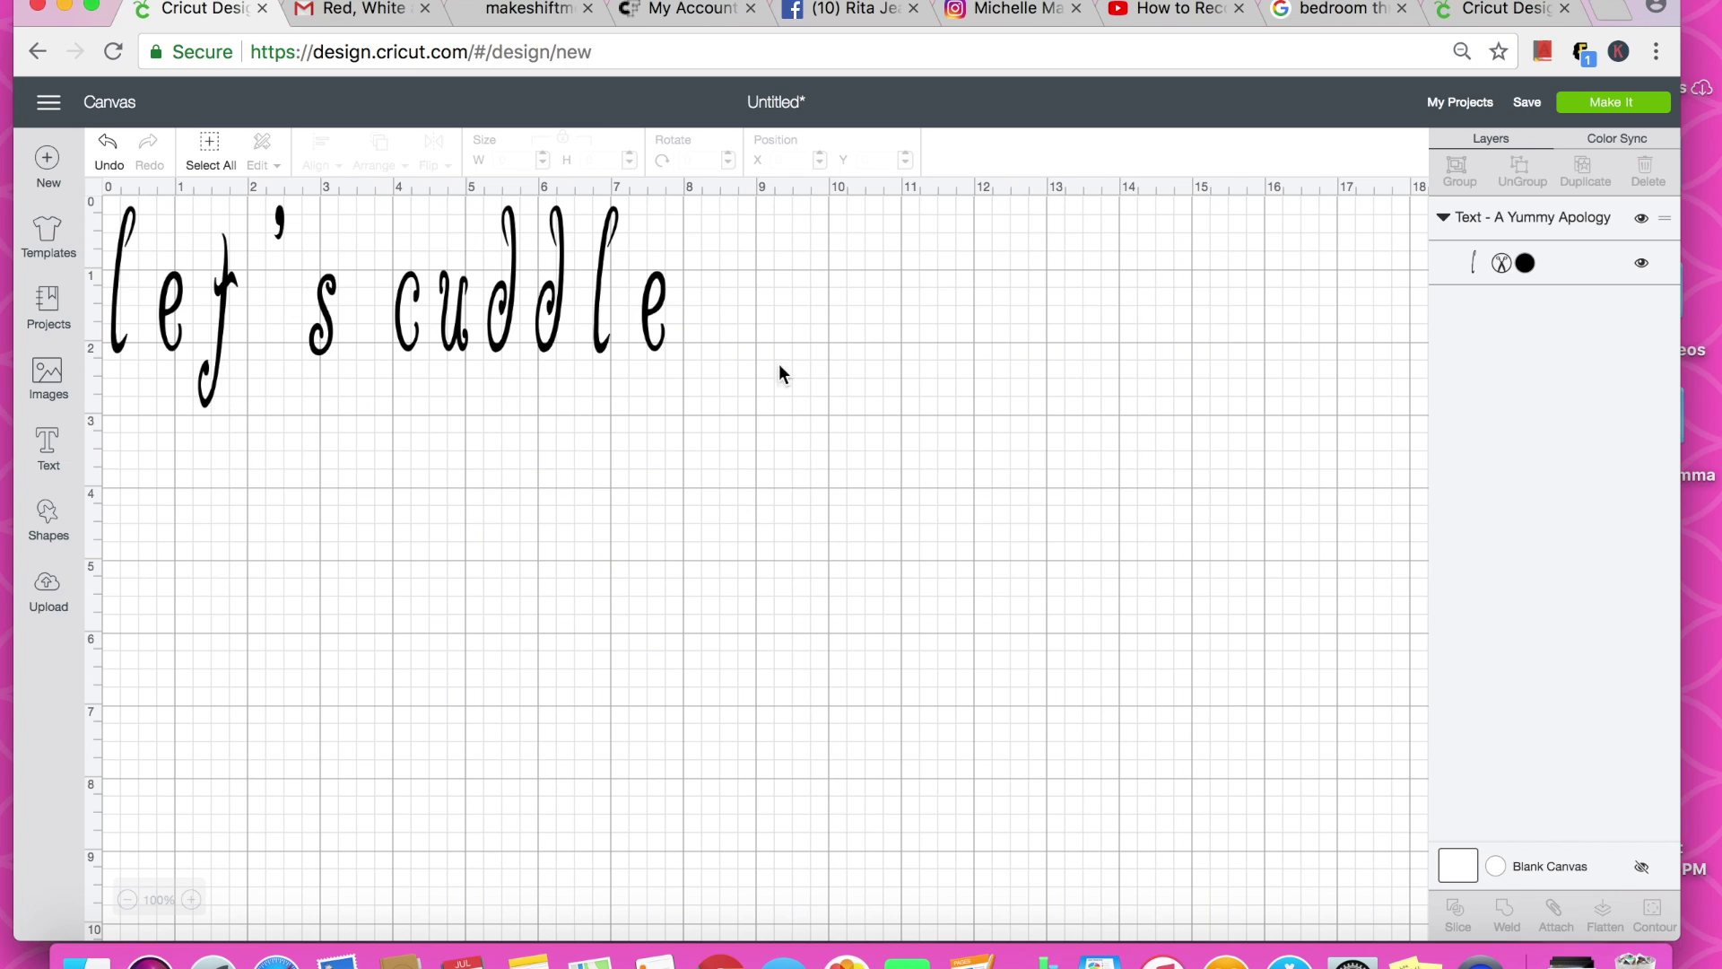
click(443, 288)
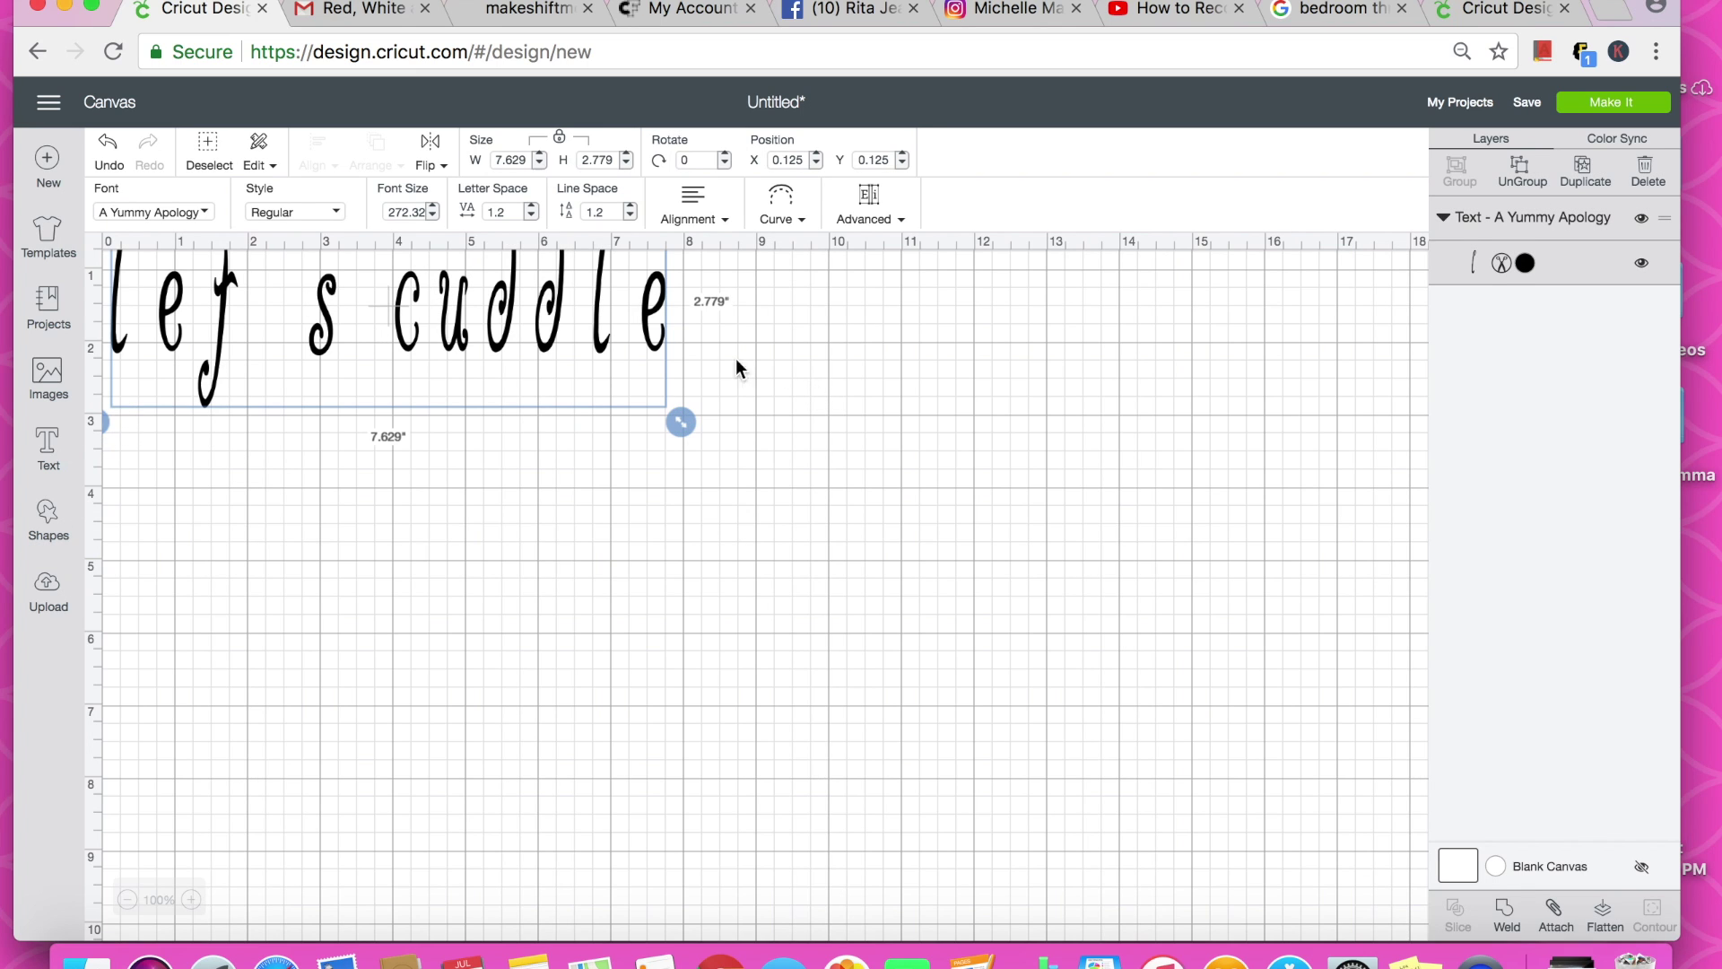
Step: Prepare the design for cutting with Mirror turned on and proceed to the machine setup for Iron-On material
click(1614, 110)
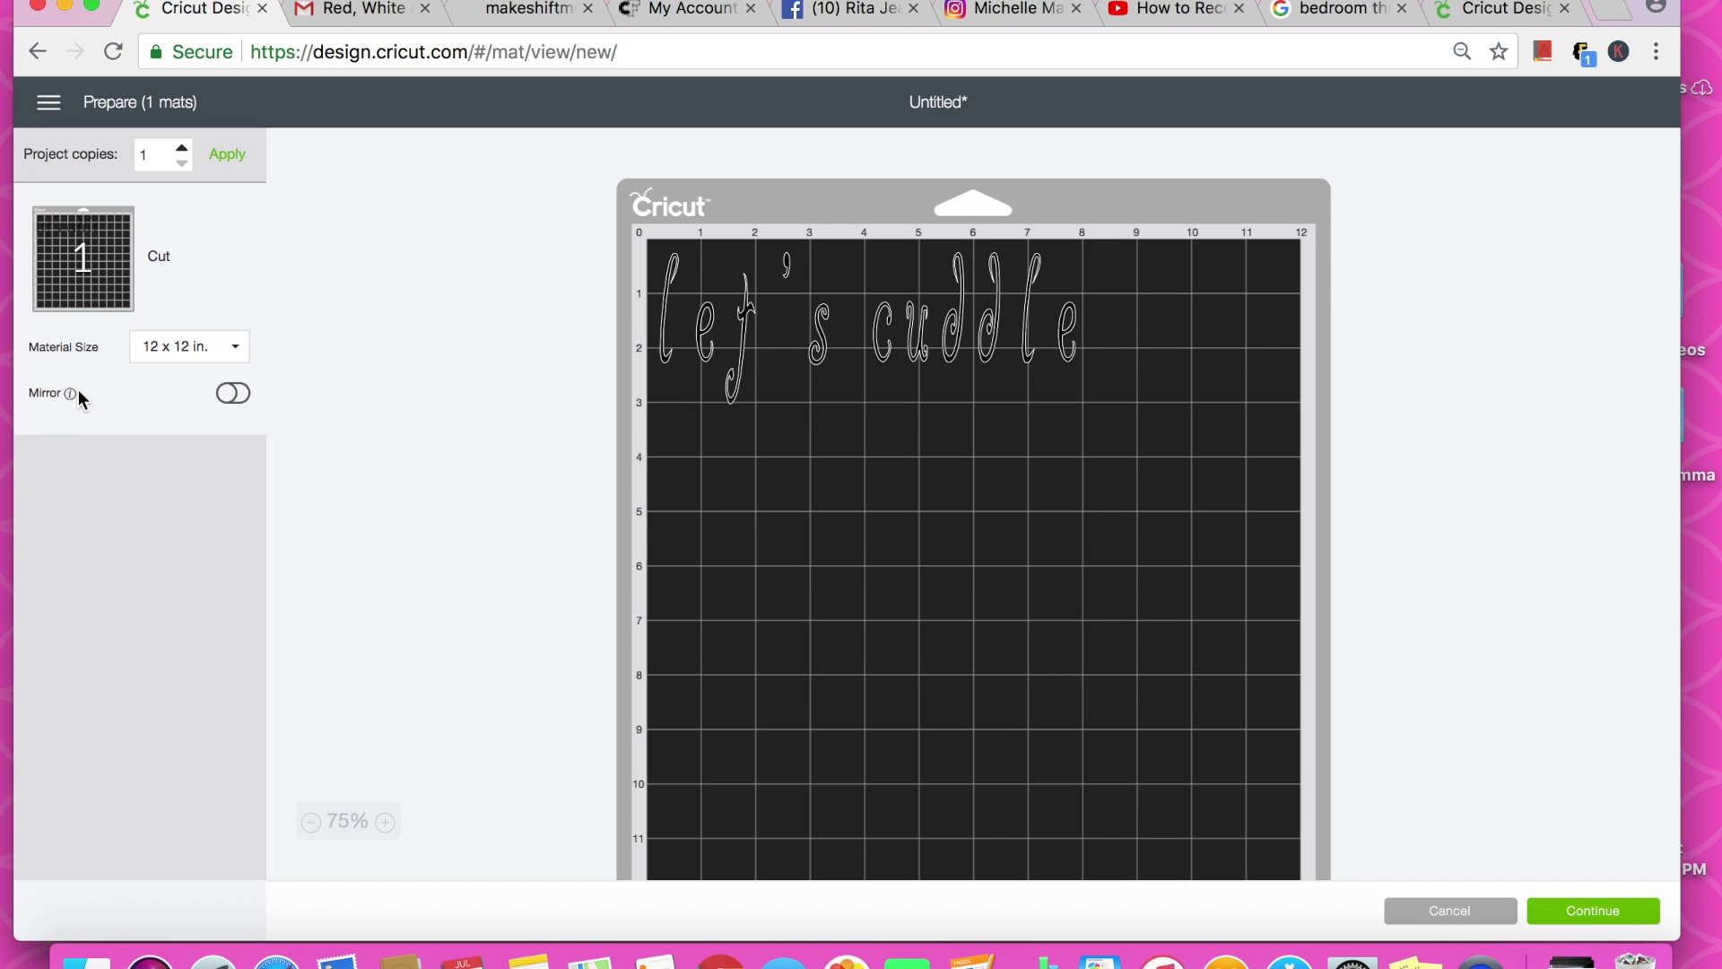
click(232, 394)
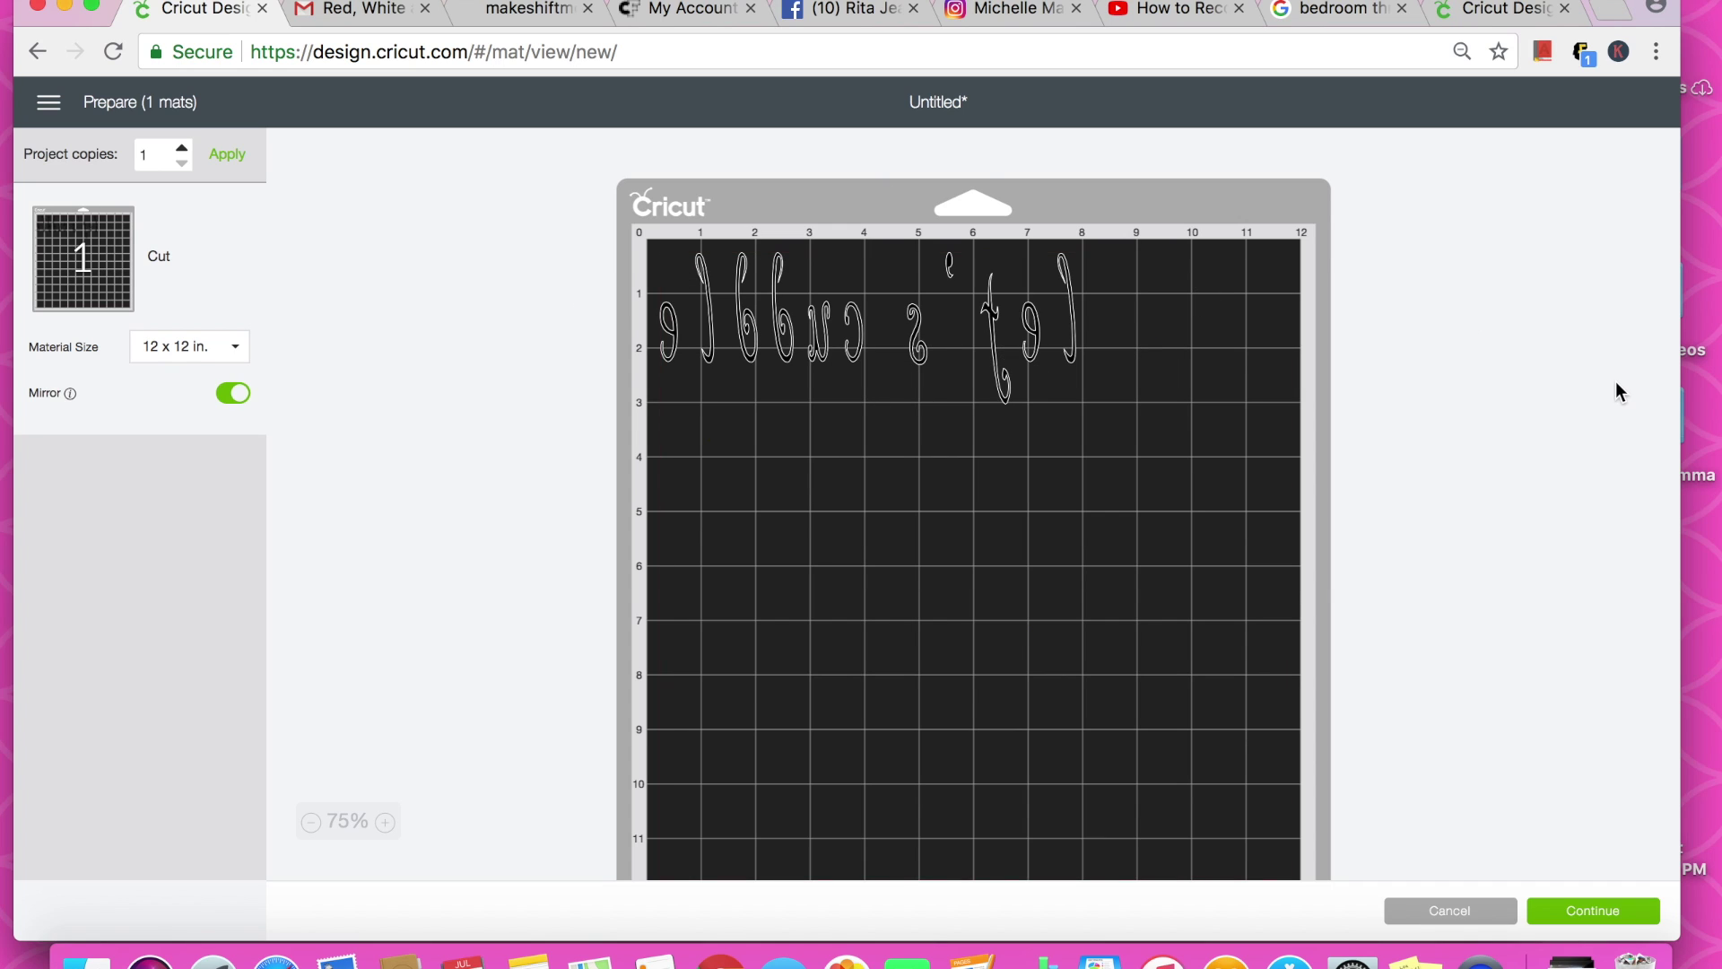
click(1579, 905)
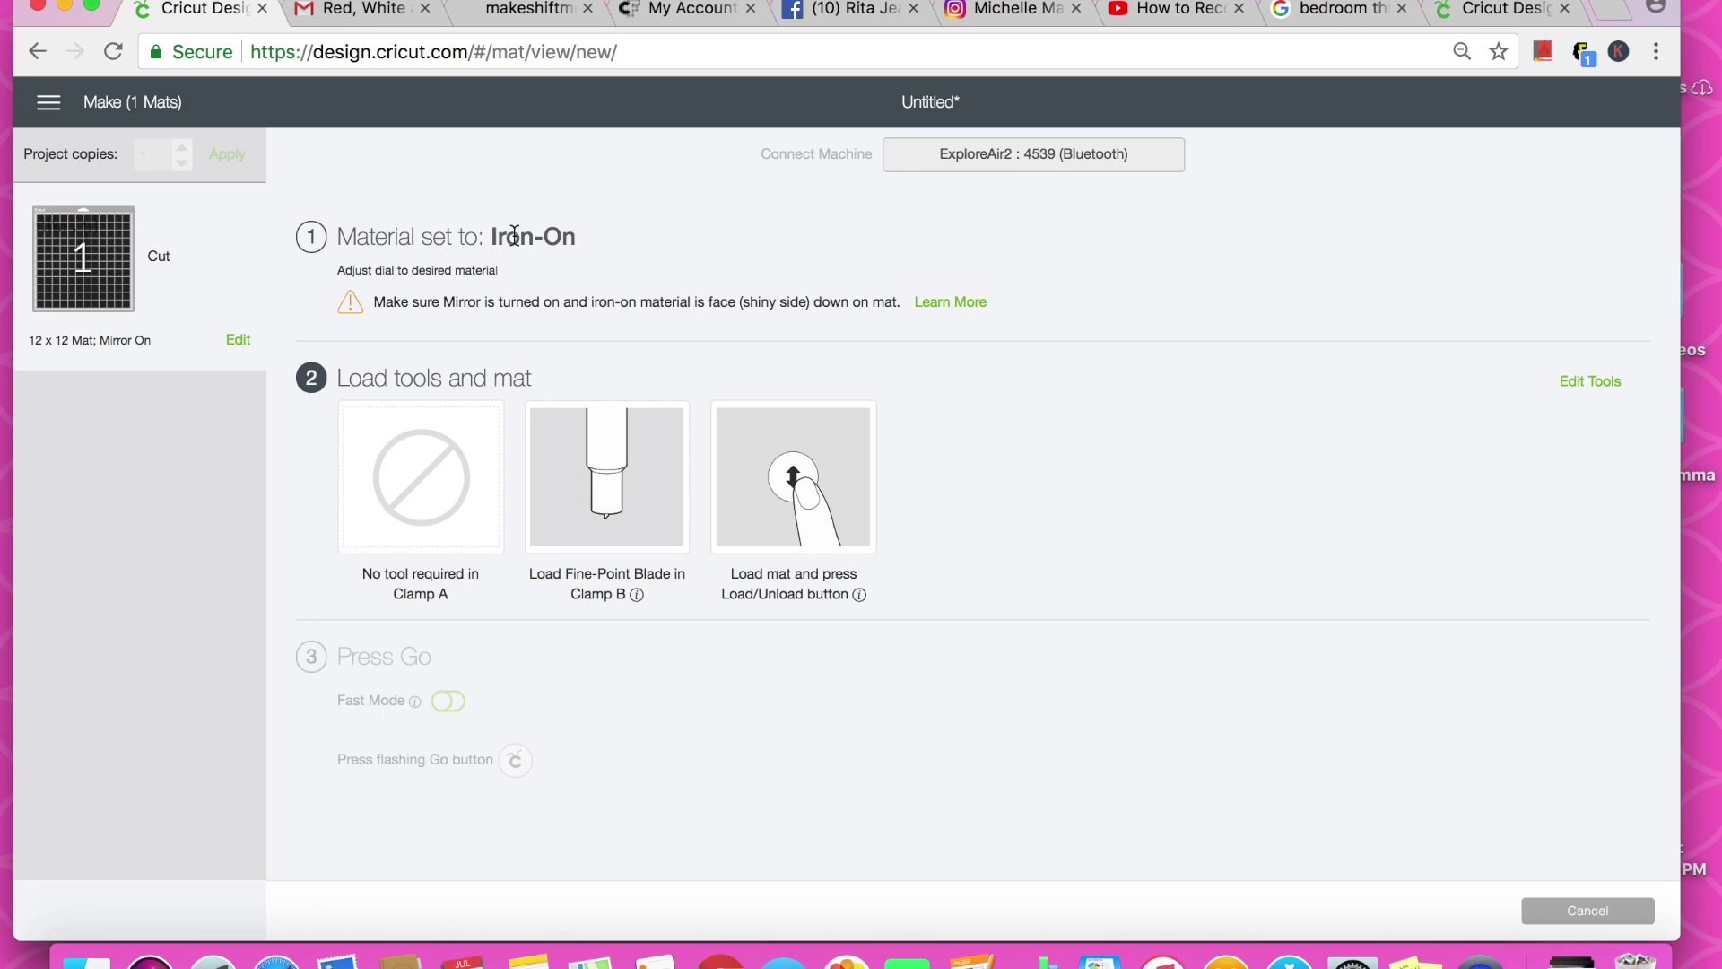
drag(492, 237, 584, 238)
click(594, 240)
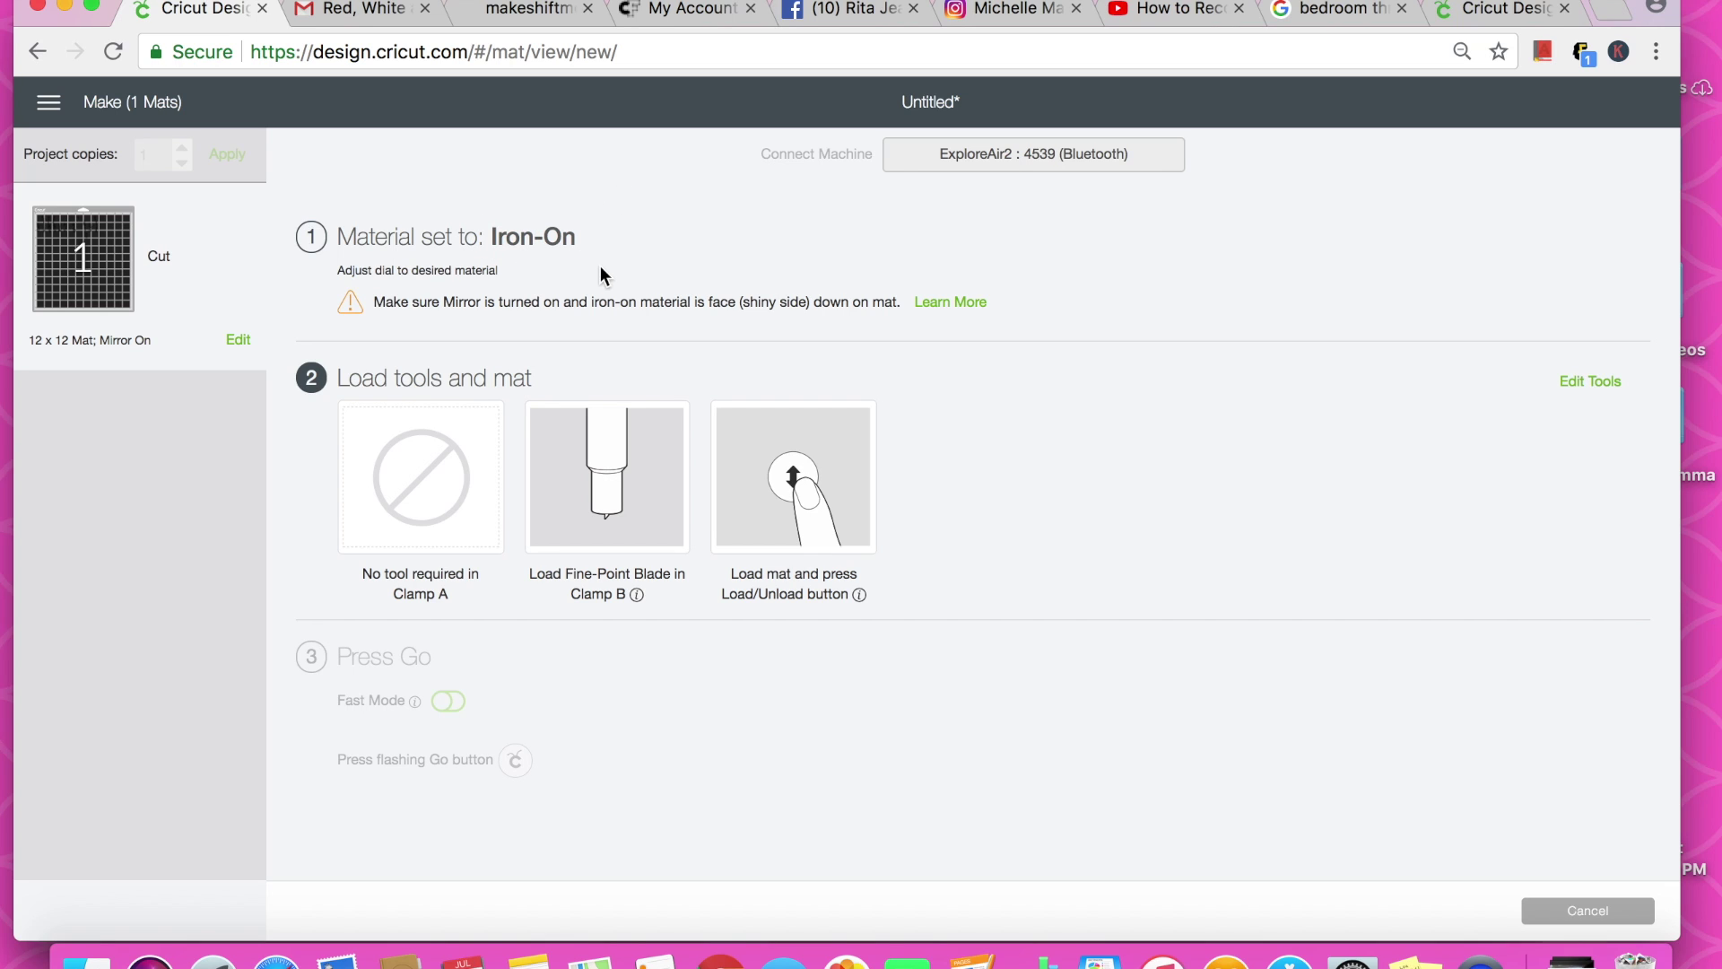